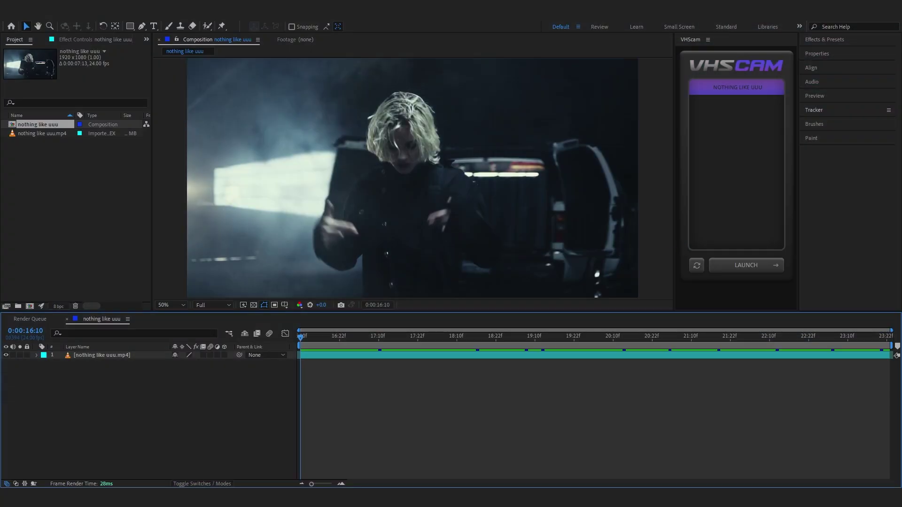
- Play back the original nothing like uuu composition to preview the footage, and stop the playback
key("space")
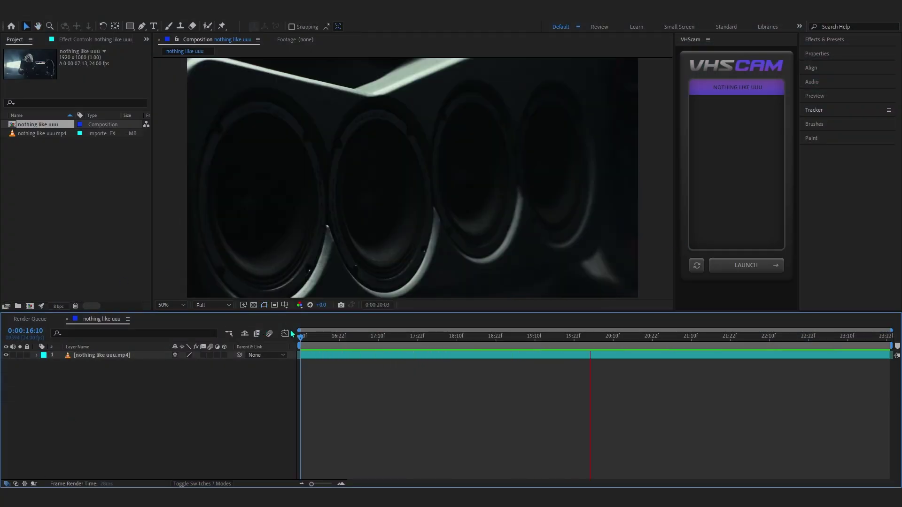
key("space")
left_click(691, 108)
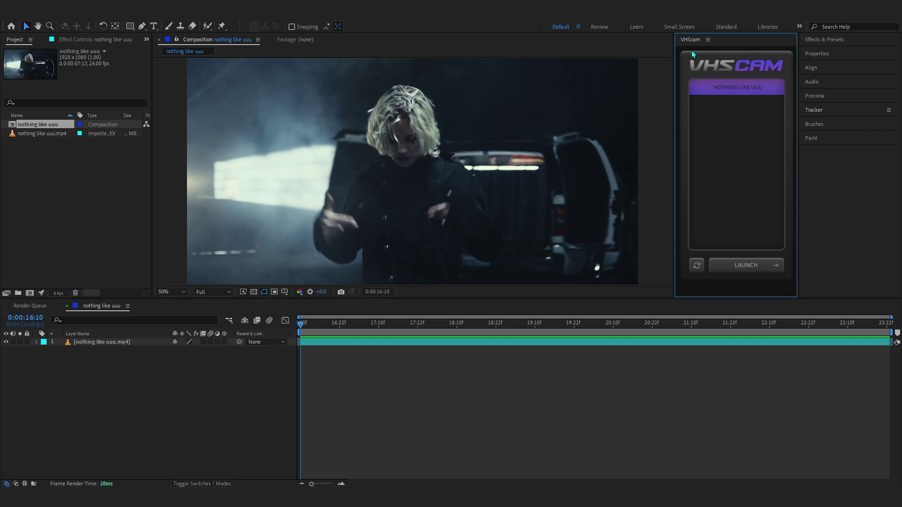
- Close the VHScam panel, reopen it from the installed extensions, and widen it beside the composition viewer
left_click(708, 40)
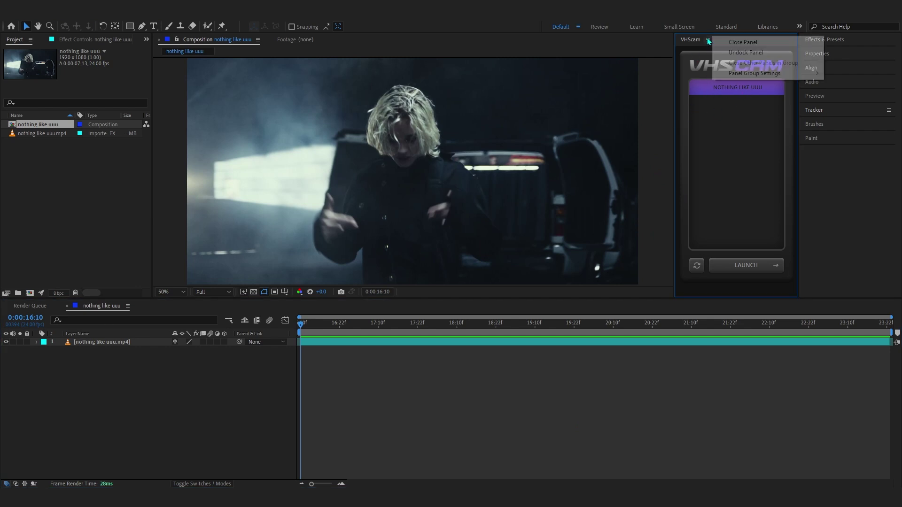
left_click(728, 55)
left_click(174, 10)
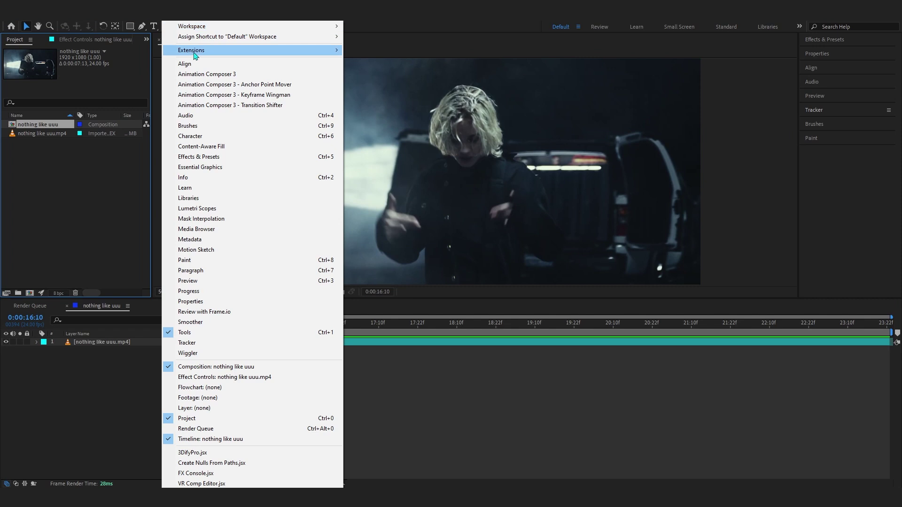
mouse_move(198, 50)
left_click(371, 143)
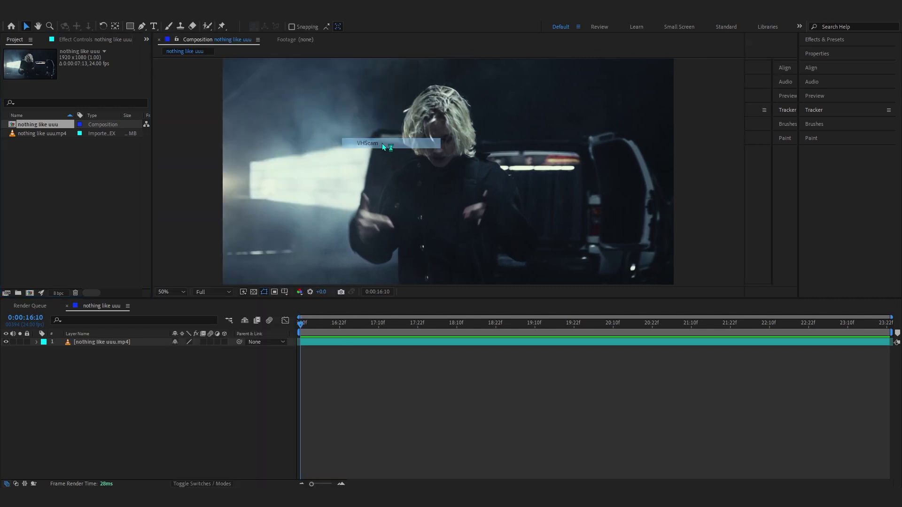
left_click_drag(747, 167, 672, 156)
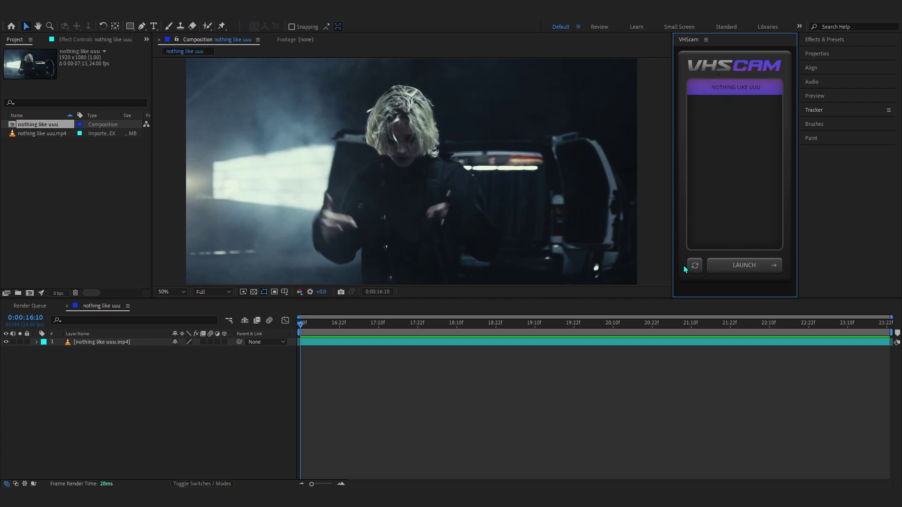
- Launch VHScam on the nothing like uuu composition and play back the resulting MASTER composition
left_click(747, 272)
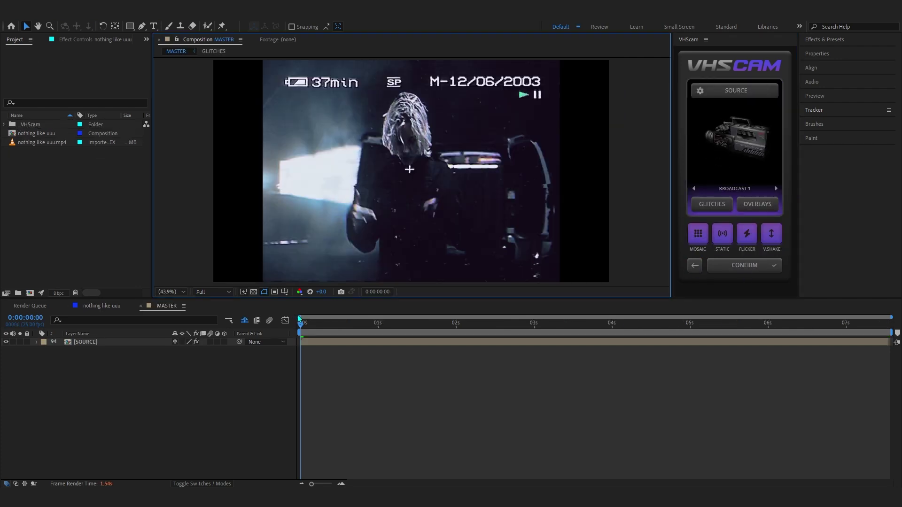
left_click(316, 325)
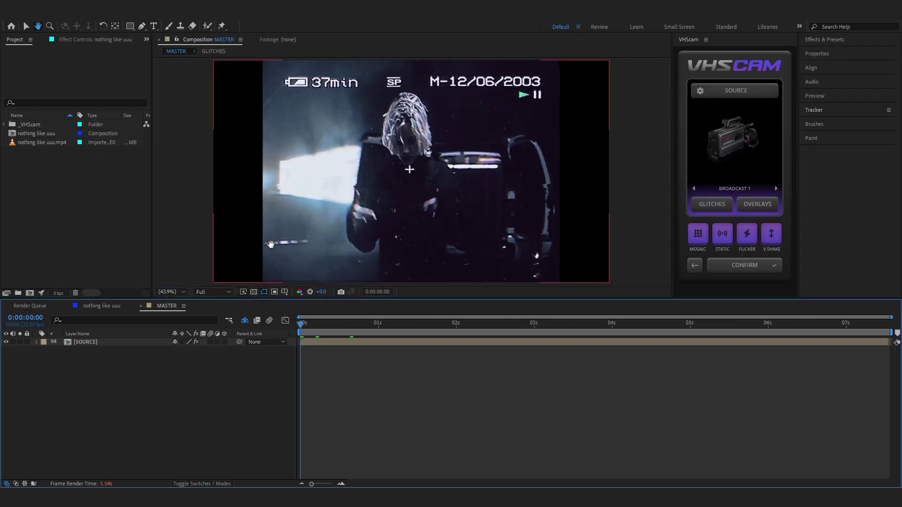
key("space")
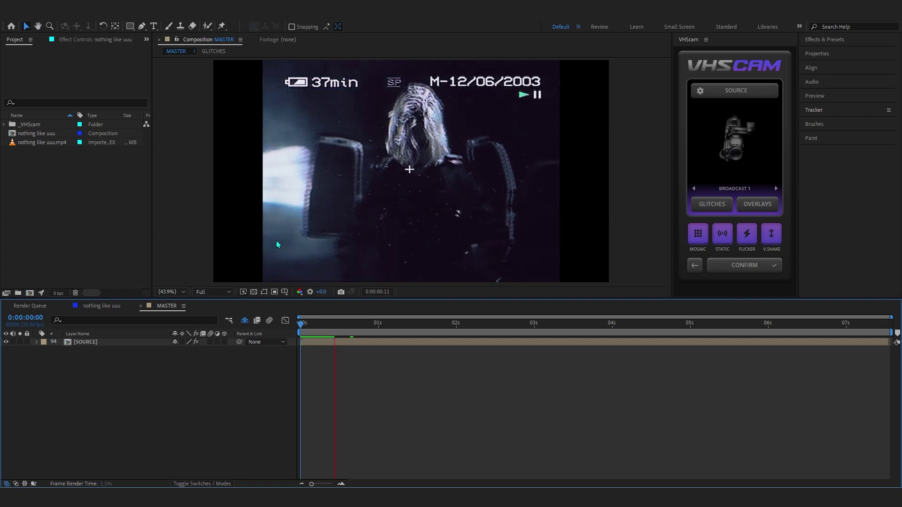
key("space")
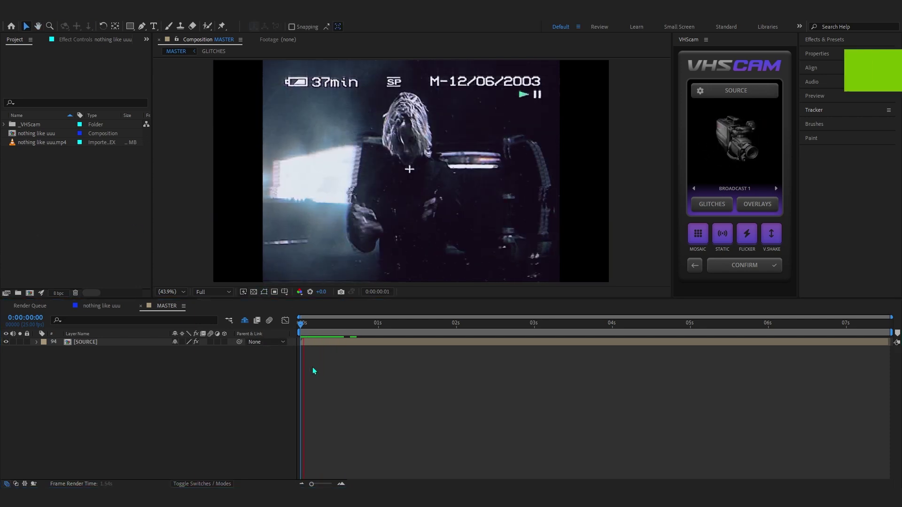
- Examine the Broadcast 1 look up close on the MASTER composition and return to the first frame
scroll(338, 133, "up", 3)
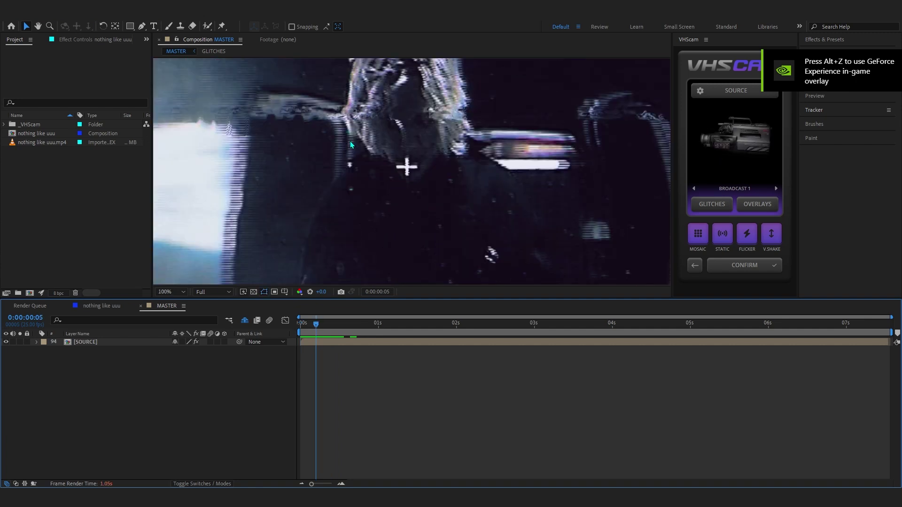
scroll(365, 184, "up", 2)
scroll(402, 234, "down", 2)
mouse_move(370, 193)
left_mouse_down()
mouse_move(403, 233)
mouse_move(370, 206)
left_mouse_up()
left_click_drag(325, 324, 270, 335)
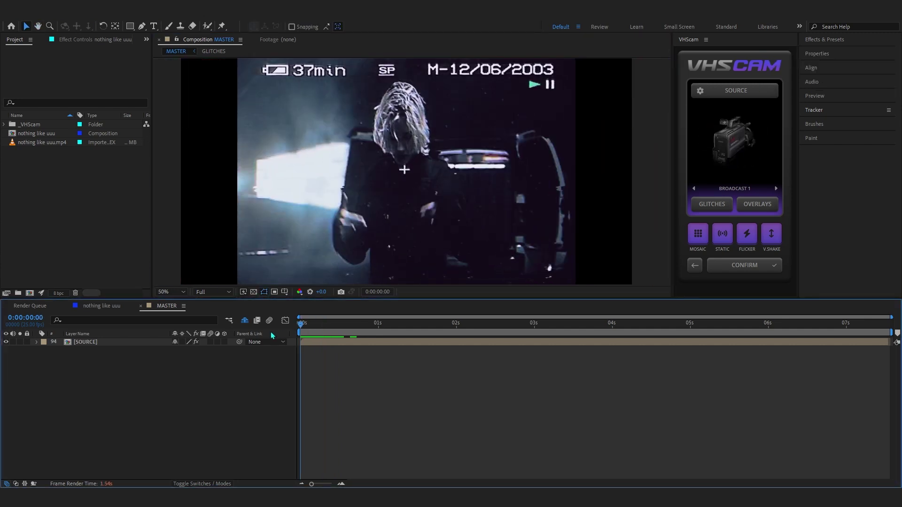
- Compare the Broadcast 2, Camcorder 1 and Camcorder 3 camera presets on the MASTER composition
left_click(751, 242)
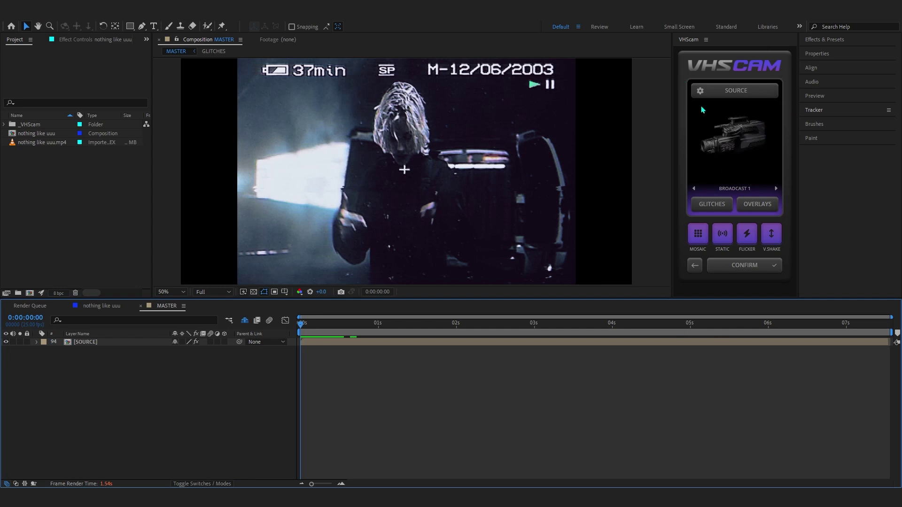
left_click(776, 190)
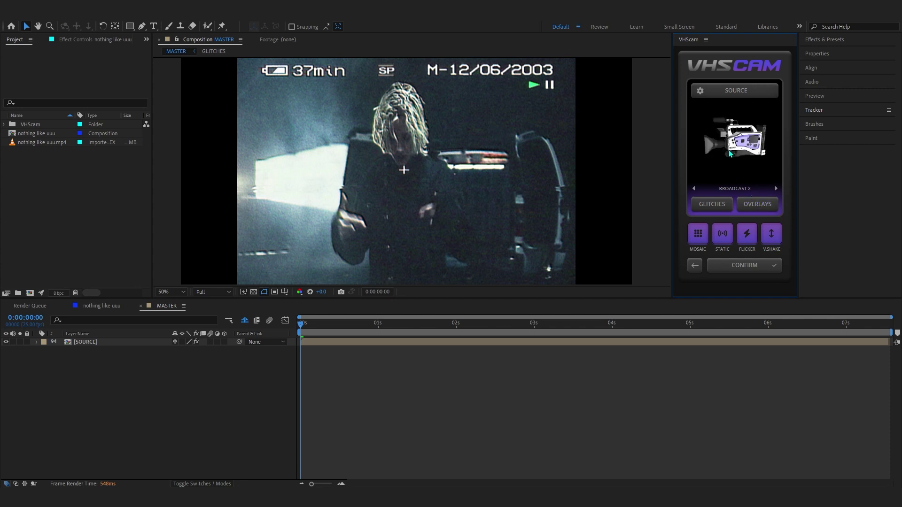
left_click(776, 189)
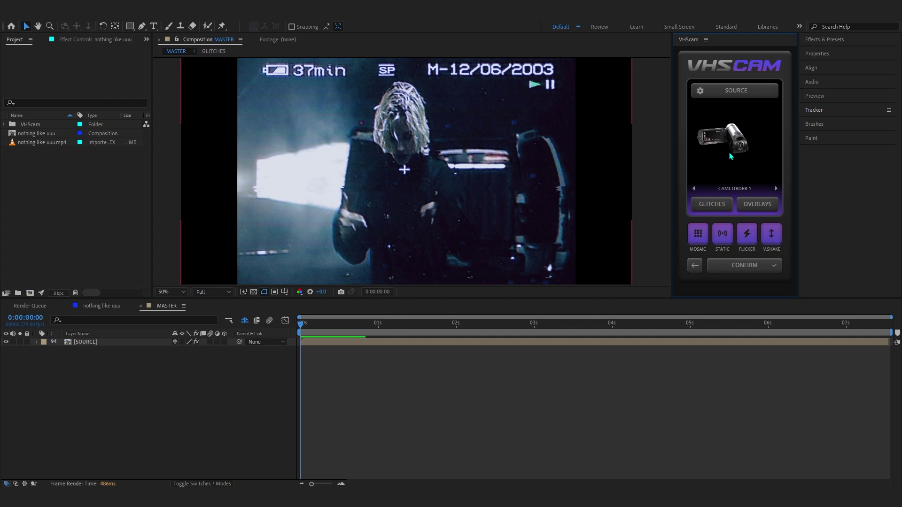
left_click(777, 188)
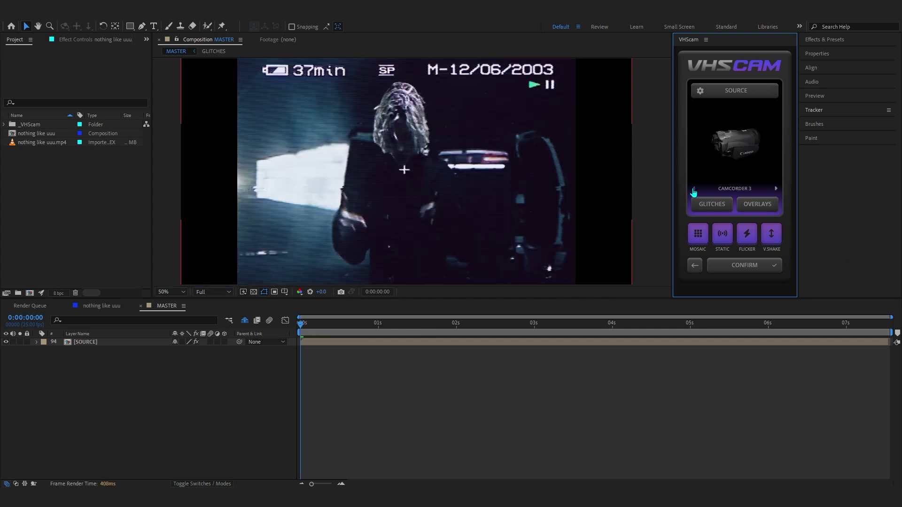
left_click(693, 189)
left_click(694, 188)
left_click(694, 189)
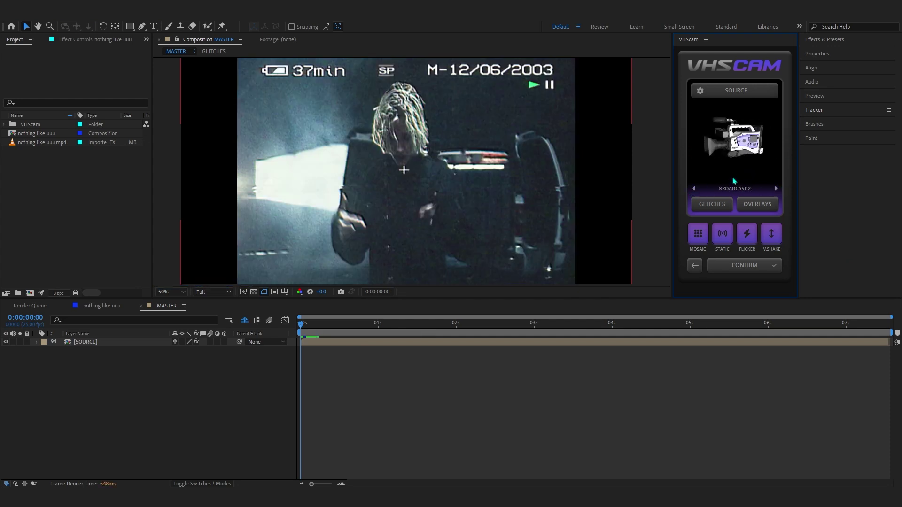
left_click(774, 186)
left_click(774, 186)
left_click(774, 186)
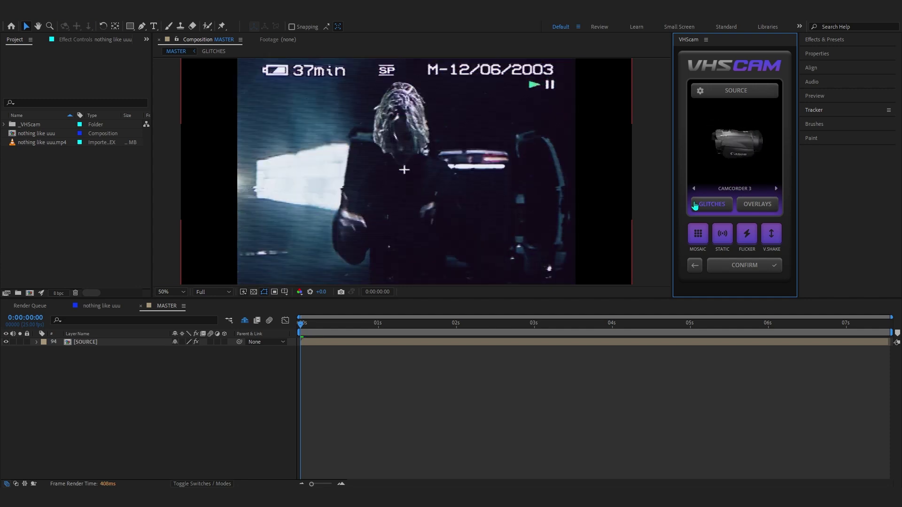
- Switch to the Camcorder 2 camera preset and examine its texture and colour fringing up close around the subject
left_click(694, 190)
scroll(412, 139, "up", 1)
left_click_drag(413, 140, 591, 223)
key("v")
scroll(404, 164, "up", 2)
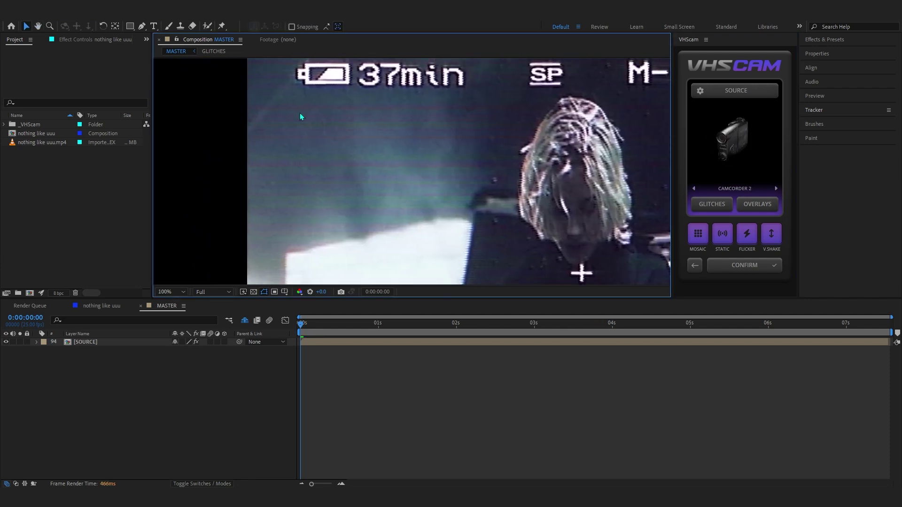
scroll(443, 108, "down", 1)
scroll(377, 177, "up", 2)
scroll(377, 179, "down", 1)
left_click_drag(374, 183, 376, 196)
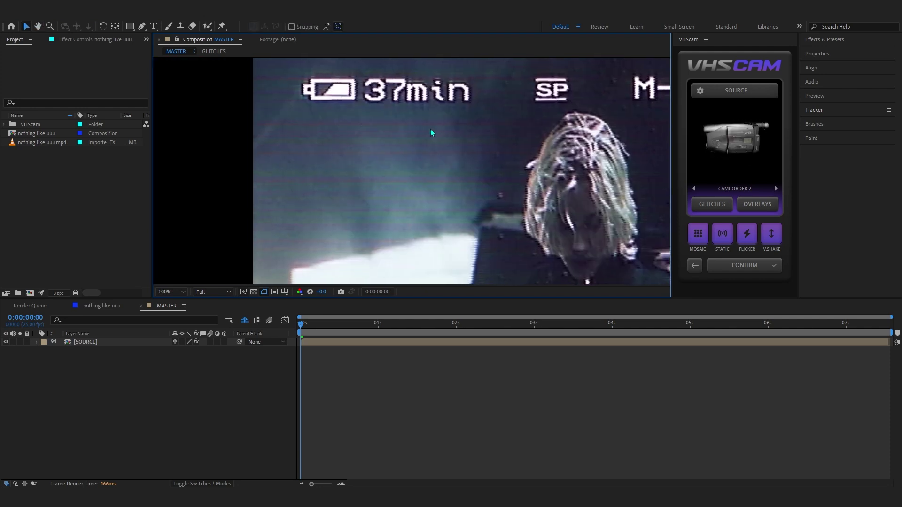
scroll(430, 188, "down", 1)
left_click_drag(428, 168, 392, 101)
key("v")
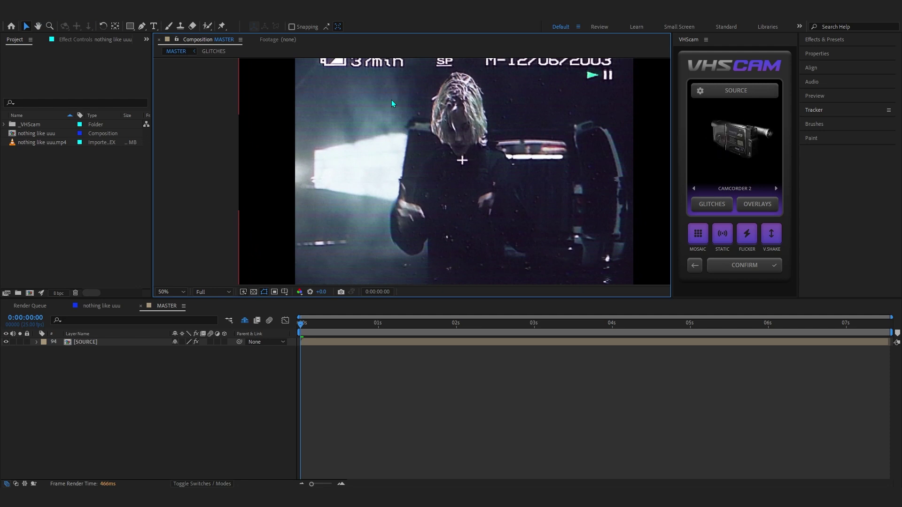
- Try the Camcorder 1 and Point & Shoot camera presets, and inspect the Point & Shoot image up close
left_click(694, 187)
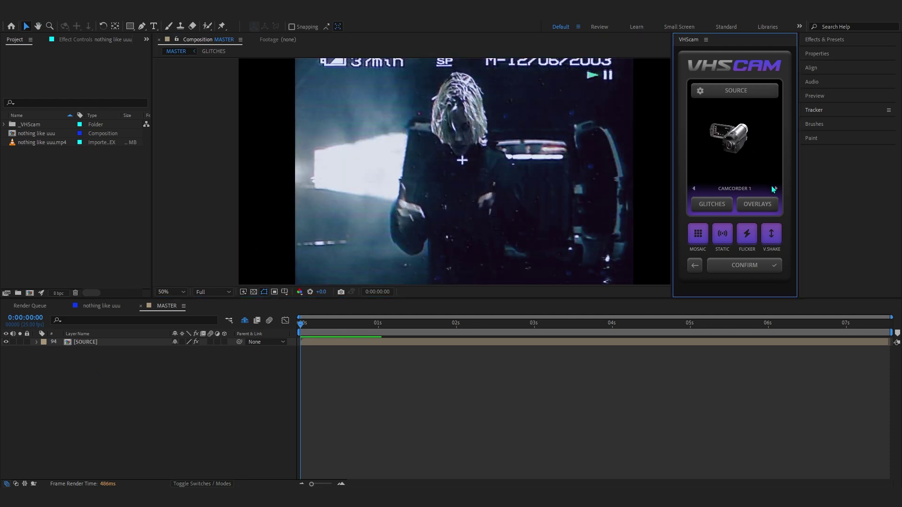
left_click(774, 188)
scroll(510, 136, "up", 2)
scroll(510, 137, "down", 2)
left_click_drag(506, 137, 500, 173)
scroll(500, 173, "up", 1)
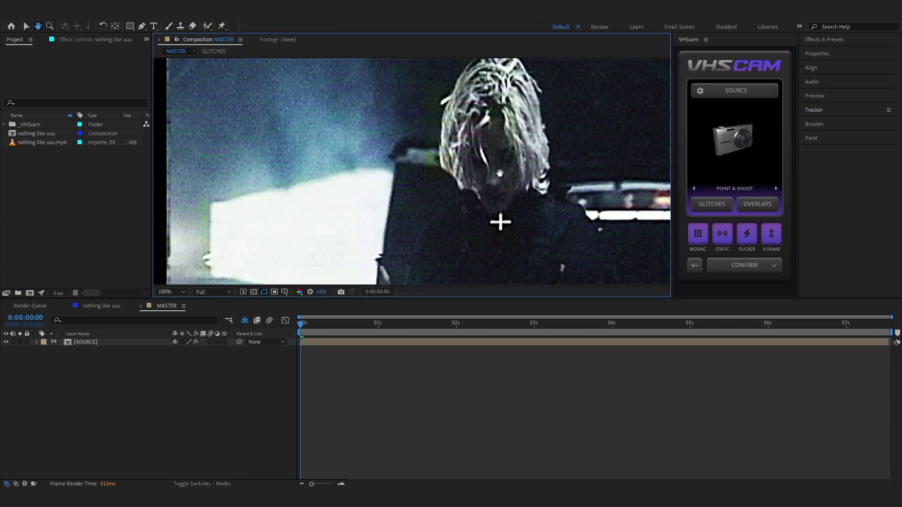
scroll(499, 173, "down", 4)
key("v")
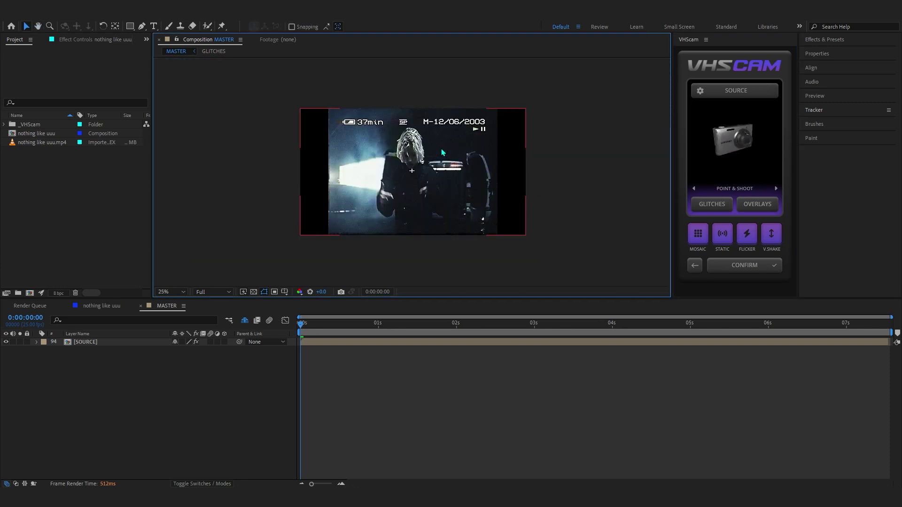
- Set the camera preset back to Camcorder 2 and fit the whole composition in the viewer
key("period")
left_click(694, 189)
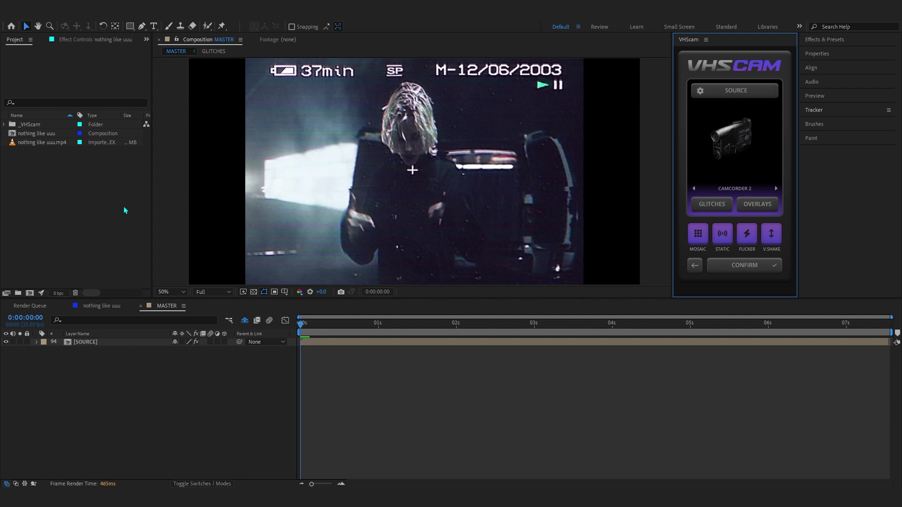
key("shift+slash")
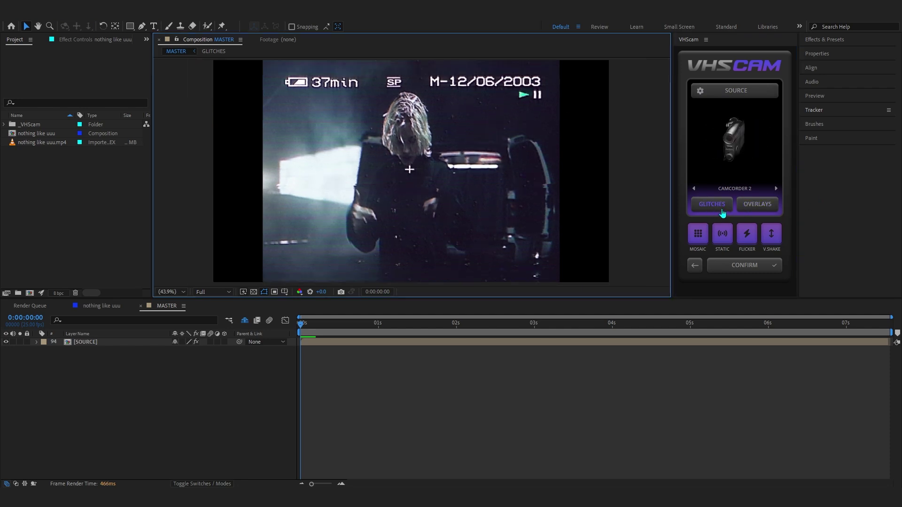
- Open the VHScam glitch settings, try glitch presets 2, 3 and 5, and apply glitch preset 6
left_click(723, 213)
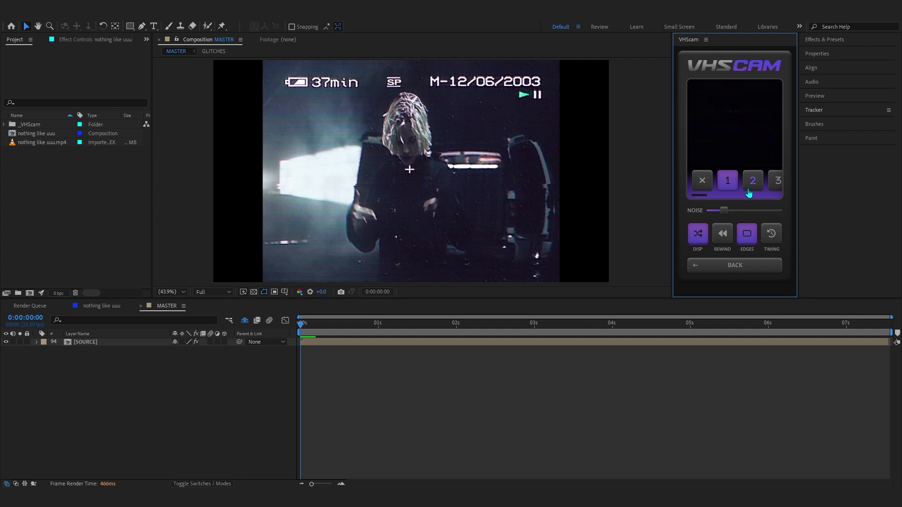
left_click(752, 180)
scroll(541, 142, "up", 1)
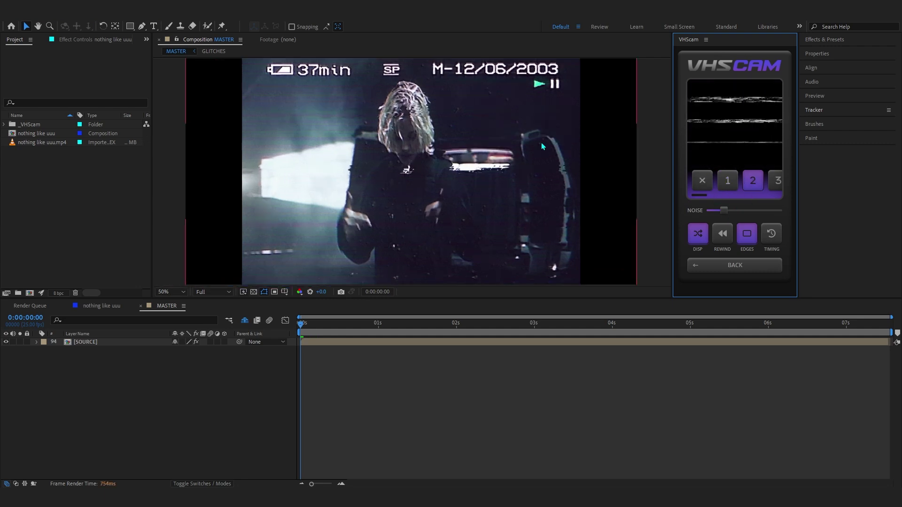
left_click(771, 180)
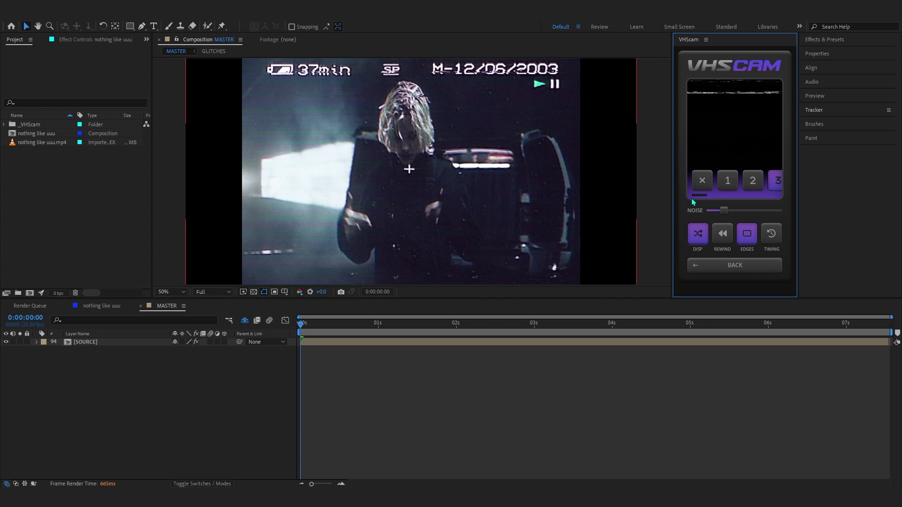
scroll(735, 185, "down", 3)
left_click(722, 183)
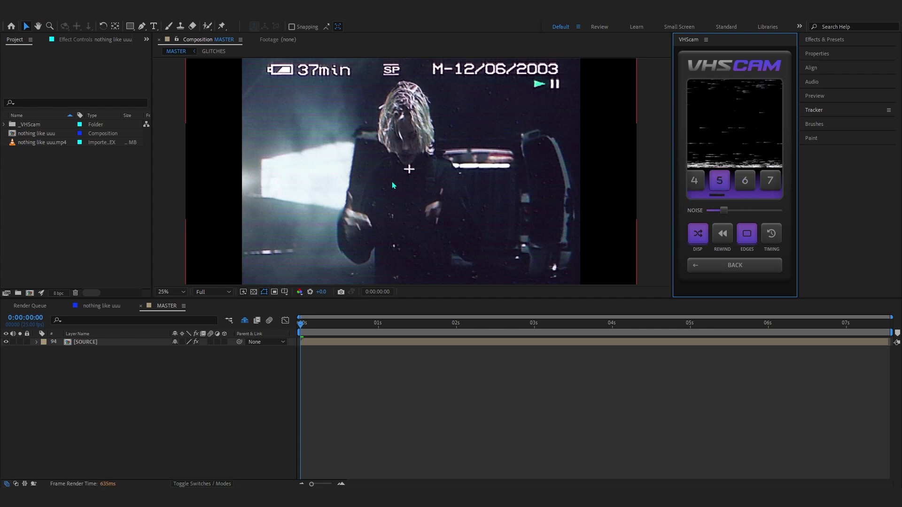
scroll(392, 185, "down", 2)
left_click(749, 183)
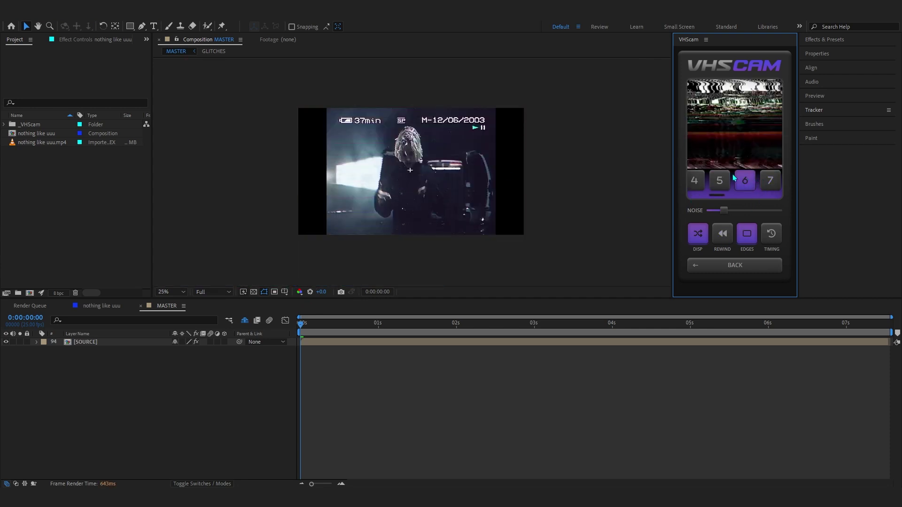
scroll(484, 147, "up", 2)
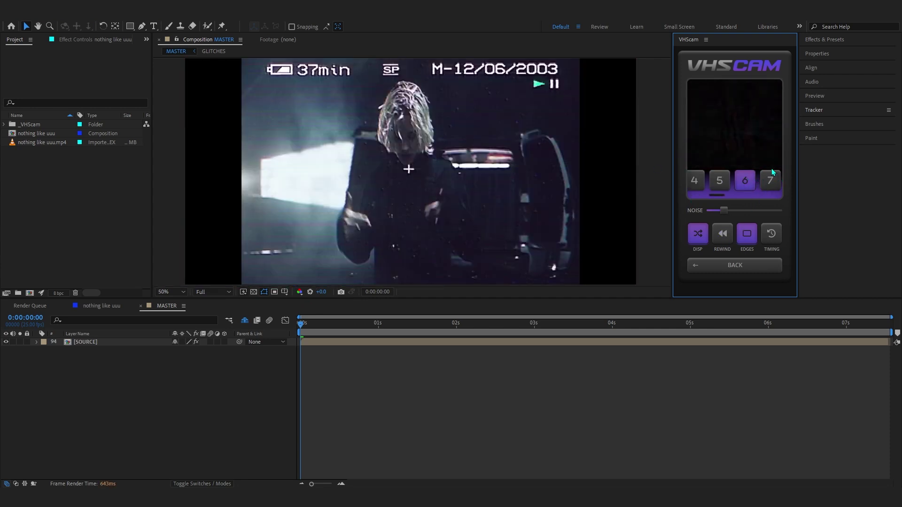
- Raise the glitch noise slightly and switch the glitch mode to Luma, checking the result up to frame 0:00:00:08
left_click(732, 211)
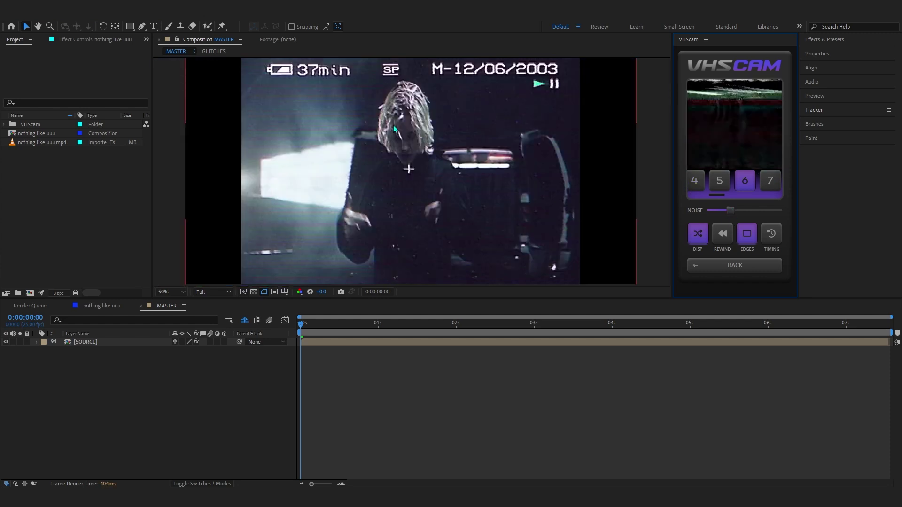
left_click(698, 235)
left_click(317, 329)
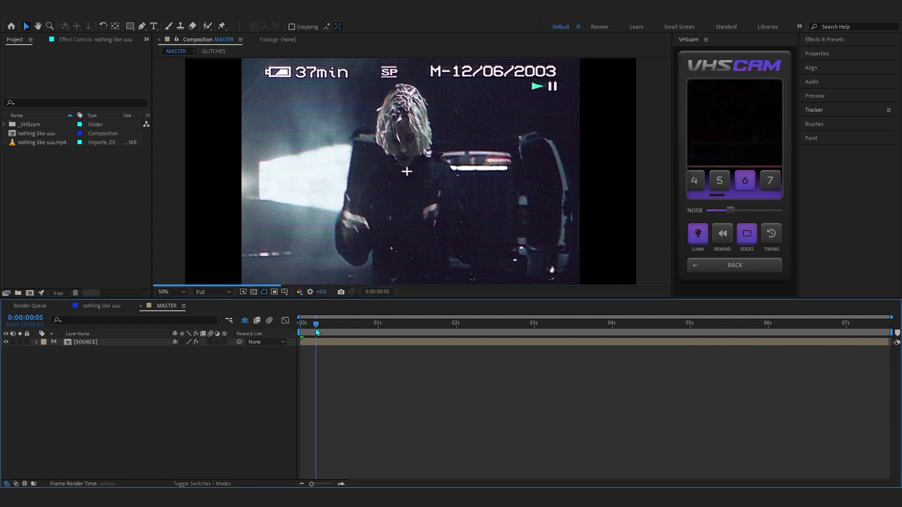
left_click_drag(318, 333, 324, 331)
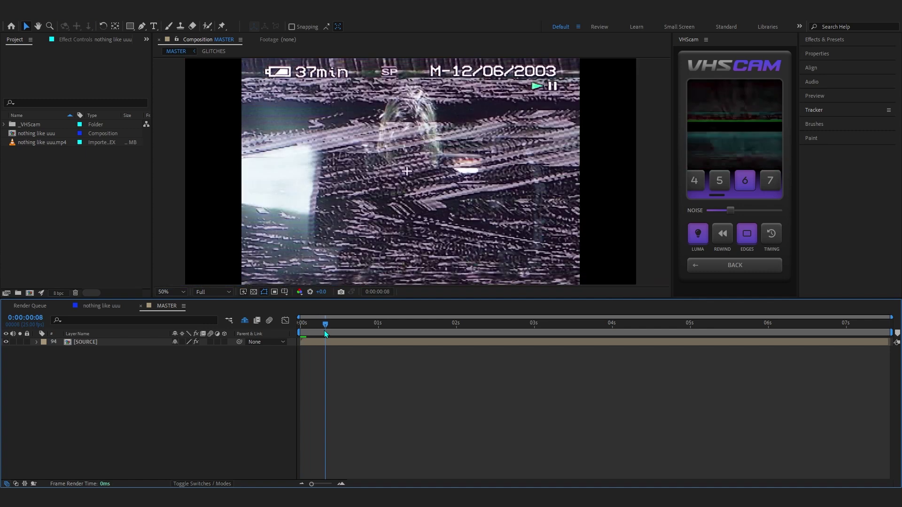
- Apply glitch preset 7 and switch the glitch mode to Disp, checking frames 0:00:00:06 and 0:00:00:12
left_click_drag(324, 331, 291, 328)
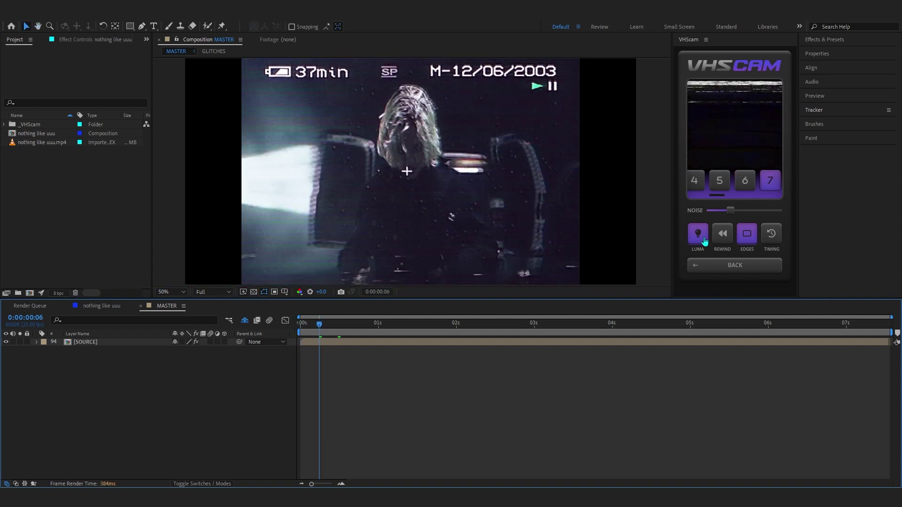
left_click(701, 237)
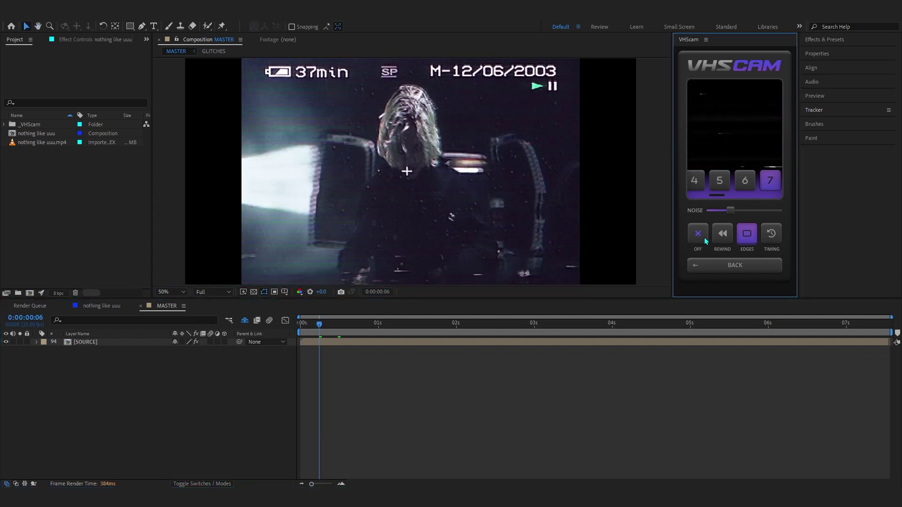
left_click(338, 327)
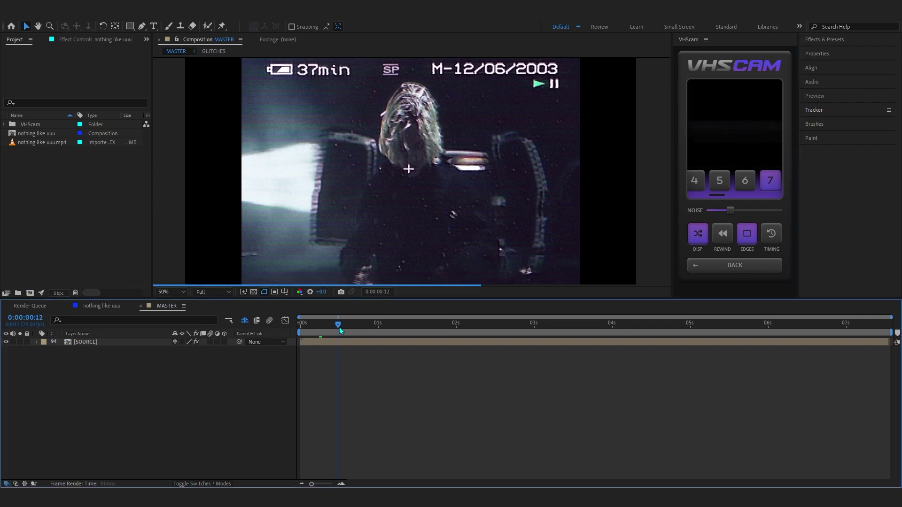
- Apply glitch preset 5 with Rewind enabled, check frames 0:00:00:20 and 0:00:01:05, and leave the glitch settings
left_click(715, 196)
left_click(718, 185)
scroll(731, 186, "up", 3)
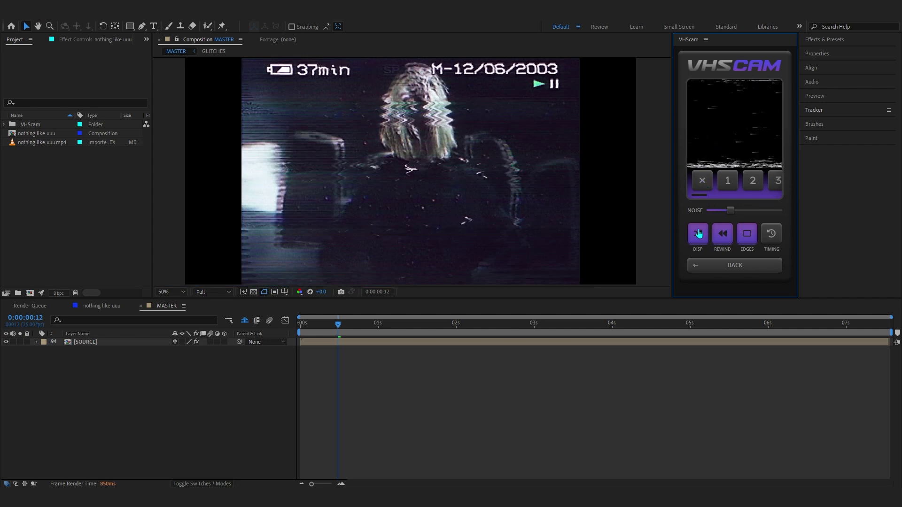
left_click(363, 322)
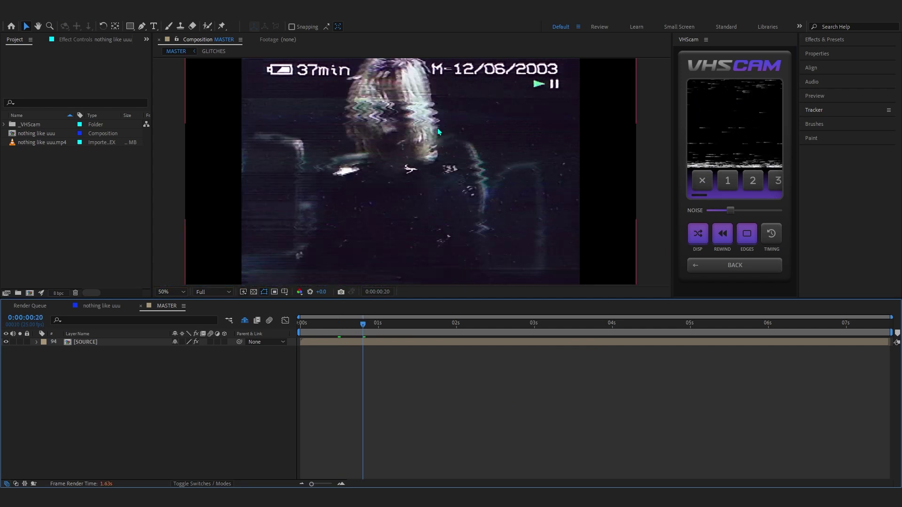
left_click(394, 332)
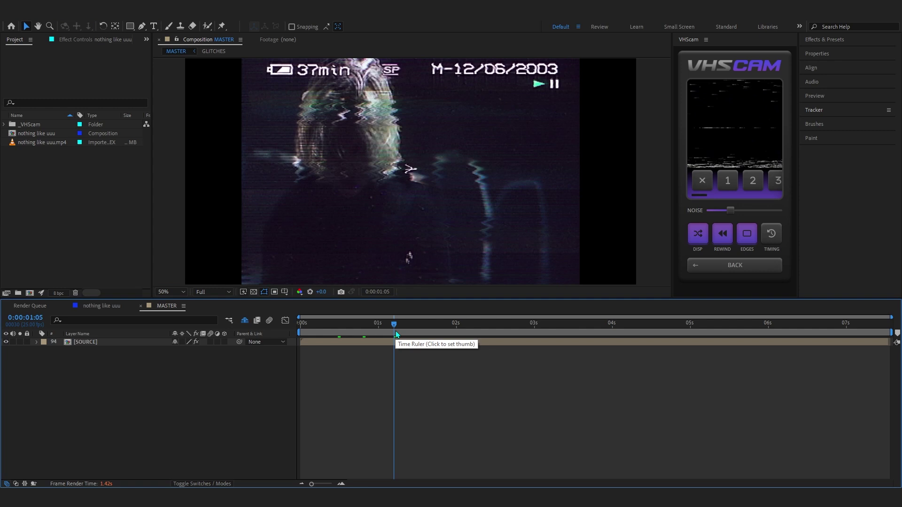
left_click(775, 241)
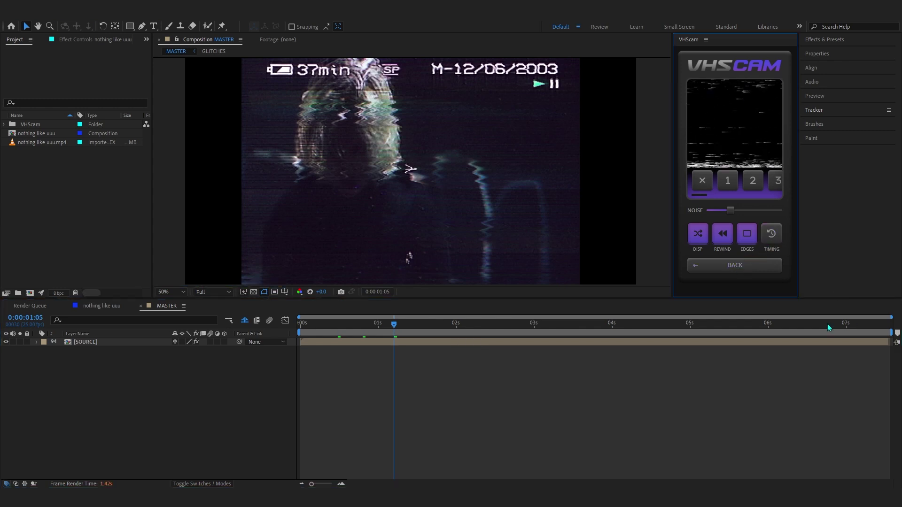
left_click(735, 274)
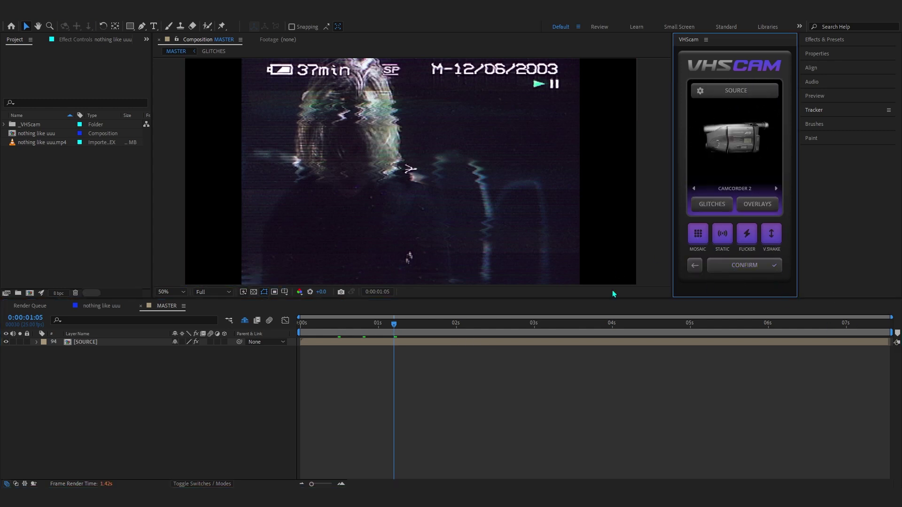
- Open the VHScam overlay settings, try overlays 2 and 7 among others, and apply overlay 9
left_click(753, 209)
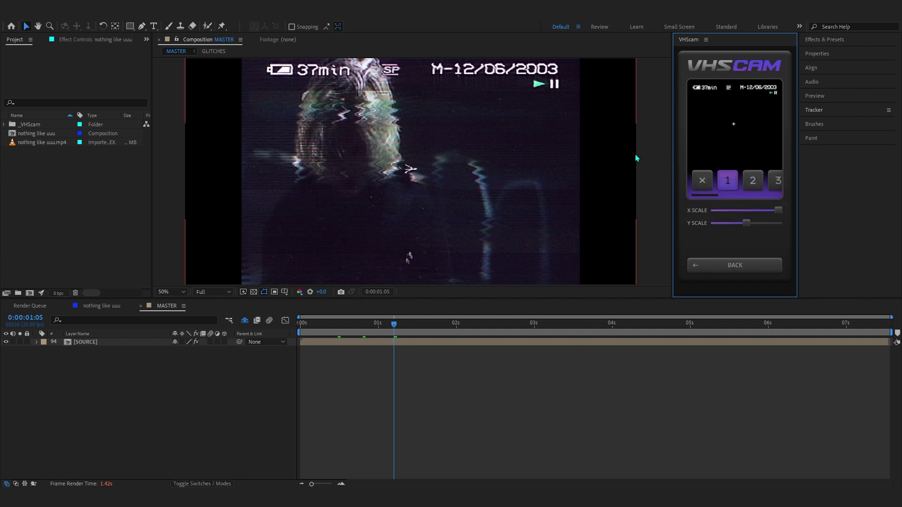
left_click(462, 133)
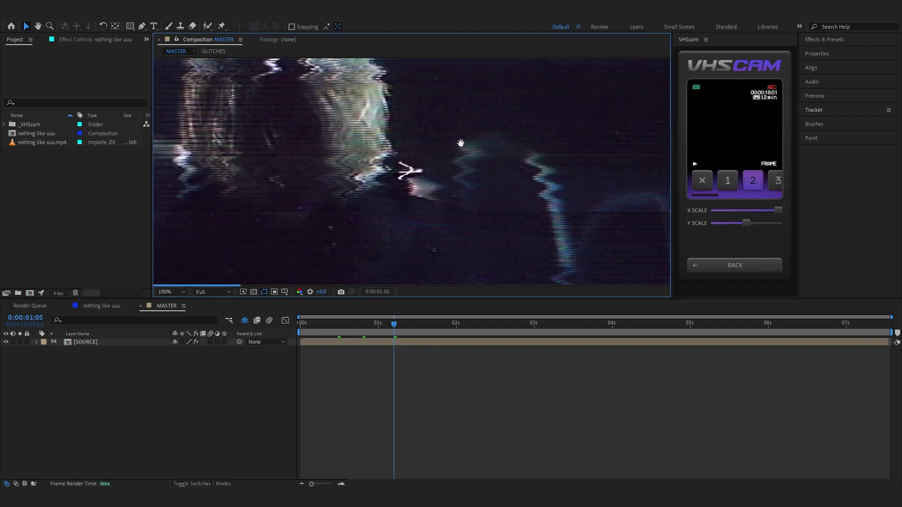
left_click_drag(461, 145, 463, 97)
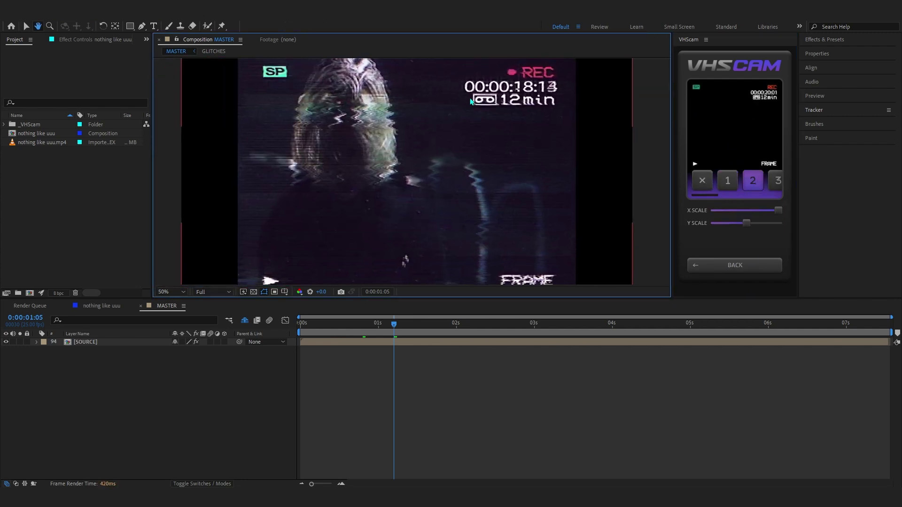
scroll(757, 177, "down", 3)
left_click(765, 180)
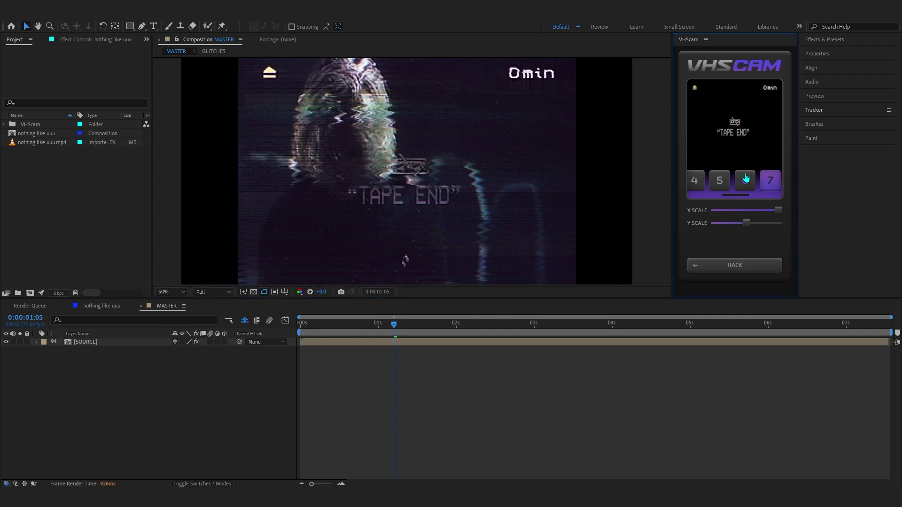
left_click(718, 181)
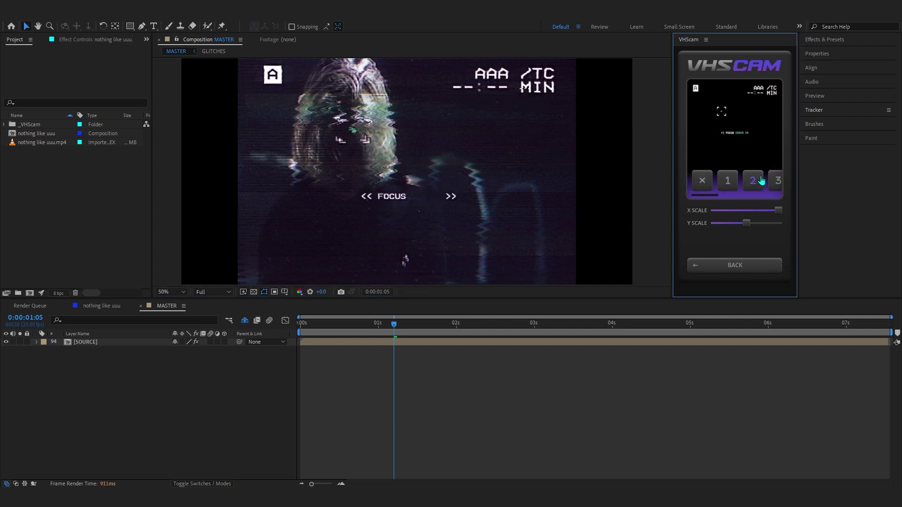
left_click(760, 179)
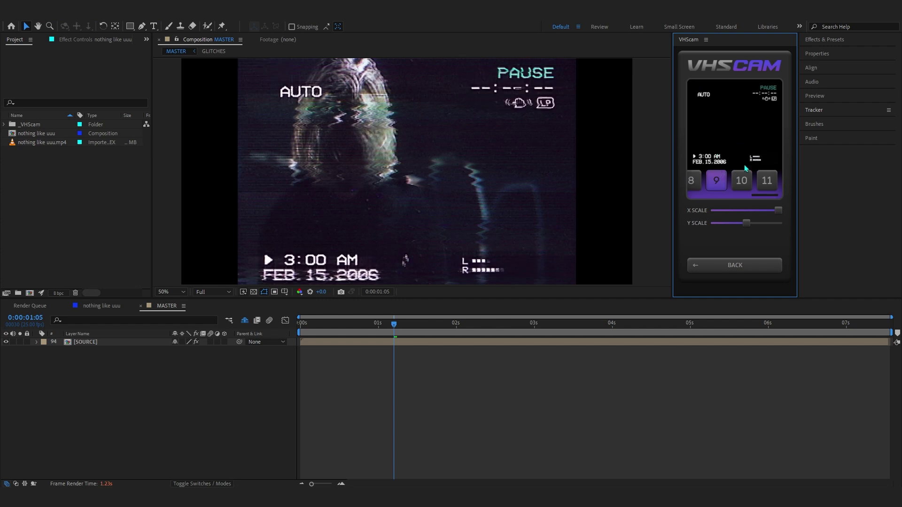
left_click(736, 265)
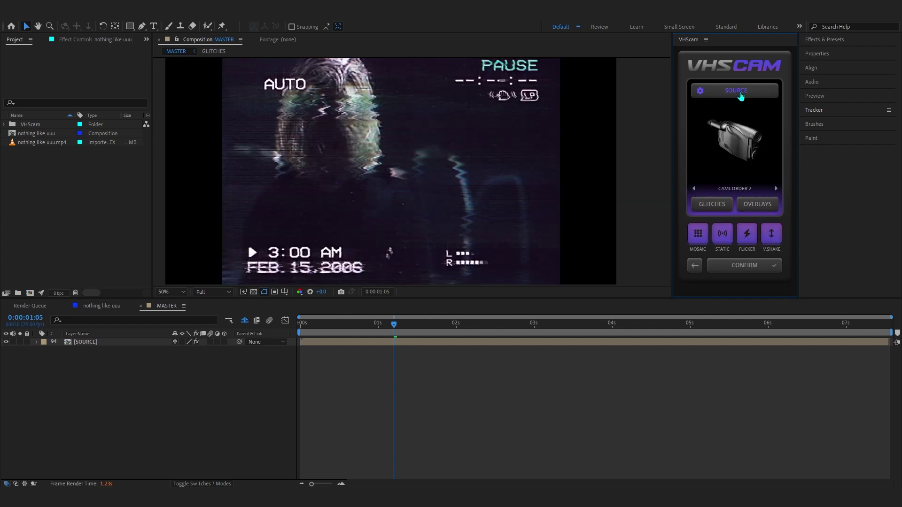
- Open the source settings, go to frame 0:00:00:09 and fit the whole composition in the viewer
left_click(741, 95)
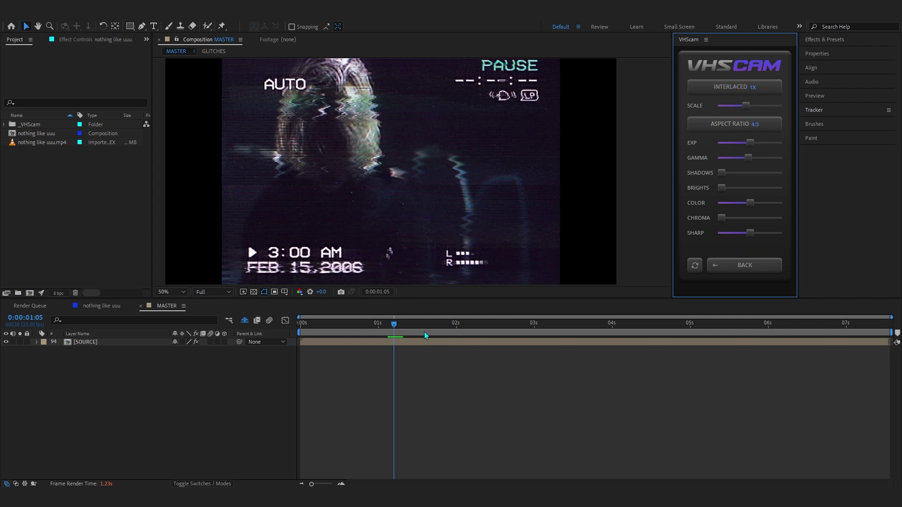
left_click_drag(394, 329, 353, 325)
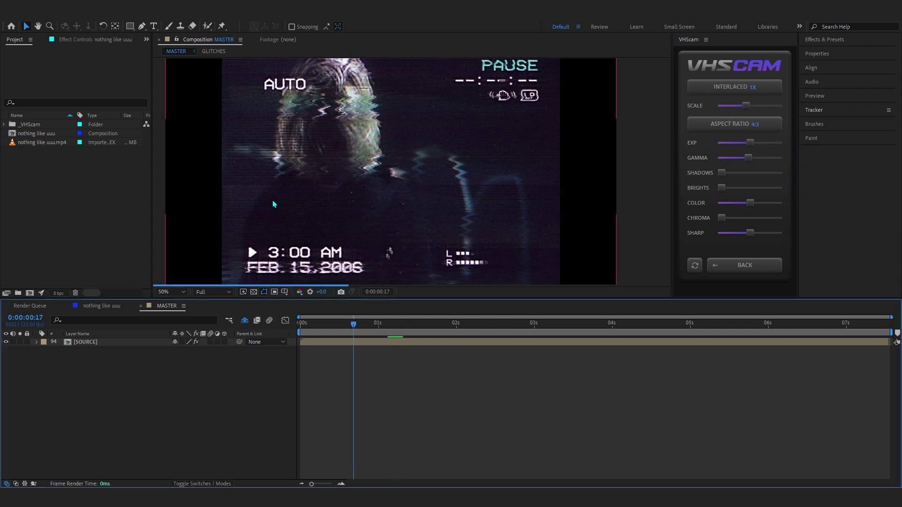
left_click_drag(275, 194, 361, 189)
left_click(329, 325)
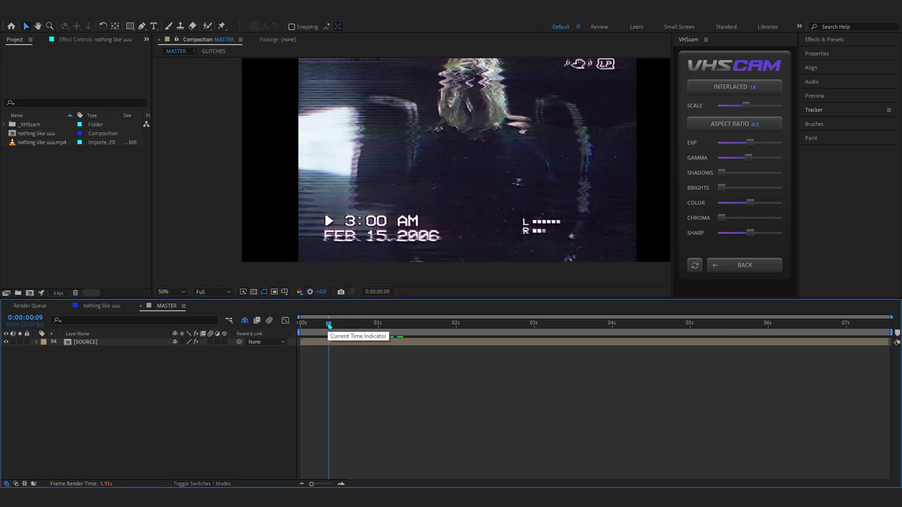
left_click(177, 307)
left_click_drag(331, 177, 348, 198)
scroll(407, 162, "up", 3)
scroll(345, 148, "down", 2)
scroll(368, 159, "down", 2)
left_click_drag(390, 141, 299, 181)
key("shift+/")
- Set the source aspect ratio to 21:9 and check the result at frame 0:00:00:16
left_click(737, 132)
left_click(729, 127)
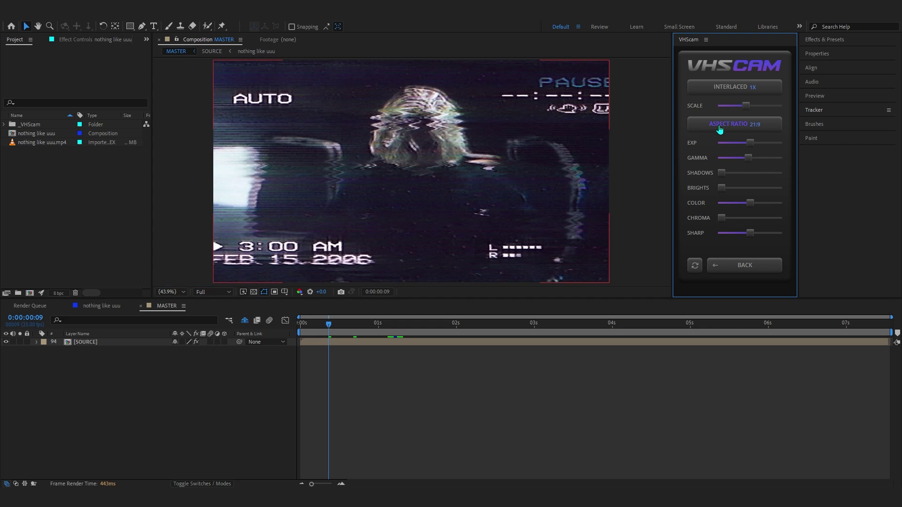
left_click(349, 332)
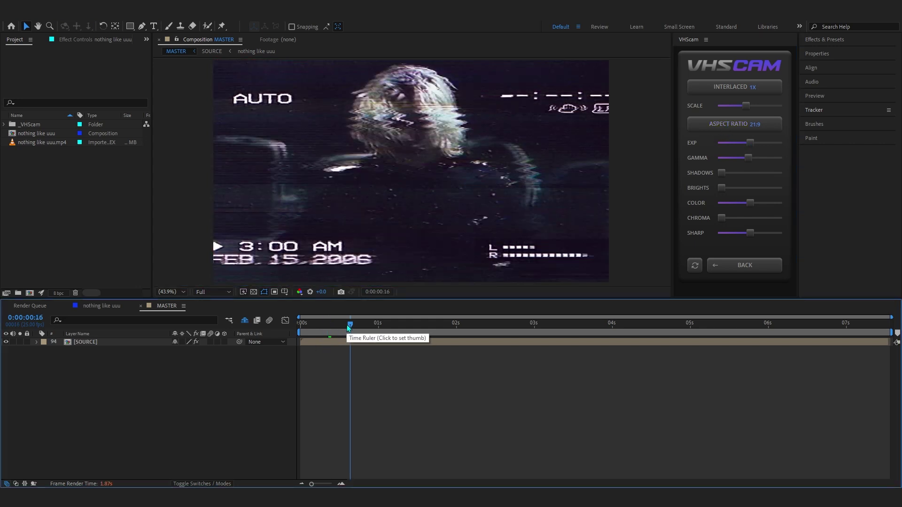
- Lower the gamma slightly, raise the shadows slightly, and try higher brights before returning them to the minimum, checking frames 0:00:00:09 and 0:00:00:08
left_click(750, 147)
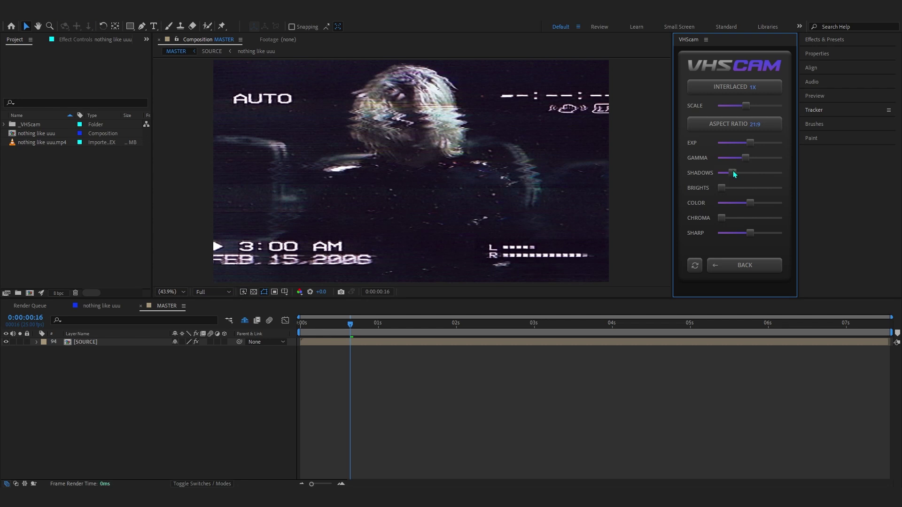
left_click_drag(348, 325, 329, 324)
left_click(752, 182)
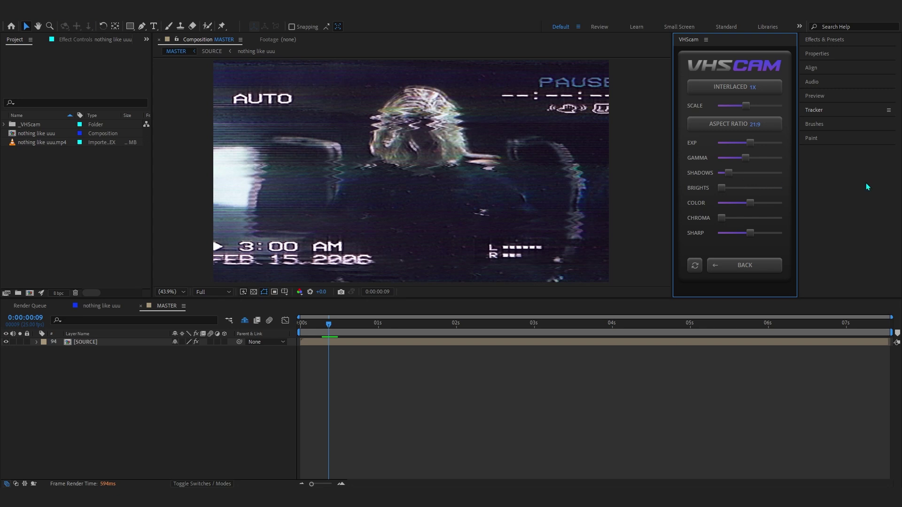
mouse_move(329, 324)
left_mouse_down()
mouse_move(314, 327)
mouse_move(326, 324)
left_mouse_up()
left_click_drag(728, 173, 726, 173)
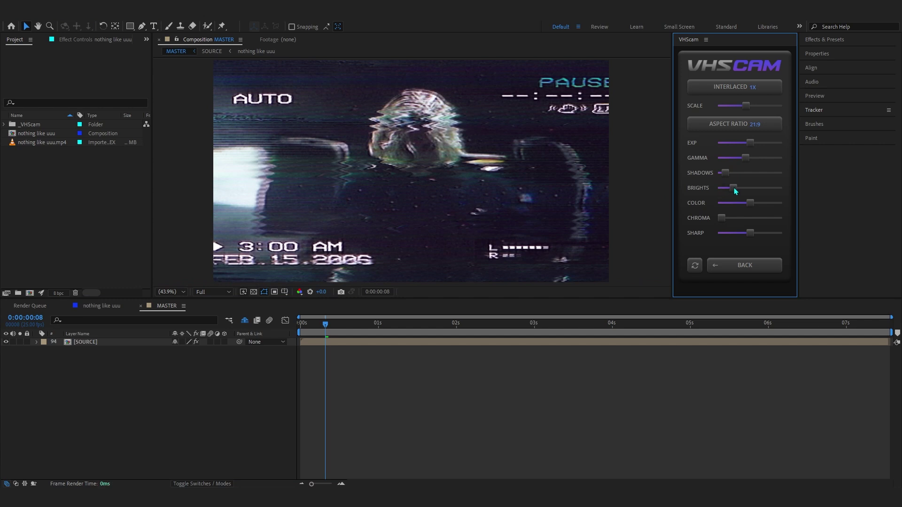
left_click_drag(734, 187, 722, 188)
- Try several Color and Chroma levels, set both to roughly a third of their range, and leave the source settings
left_click_drag(751, 218, 776, 218)
scroll(568, 193, "up", 1)
scroll(567, 191, "down", 2)
scroll(568, 192, "up", 2)
left_click_drag(726, 218, 750, 205)
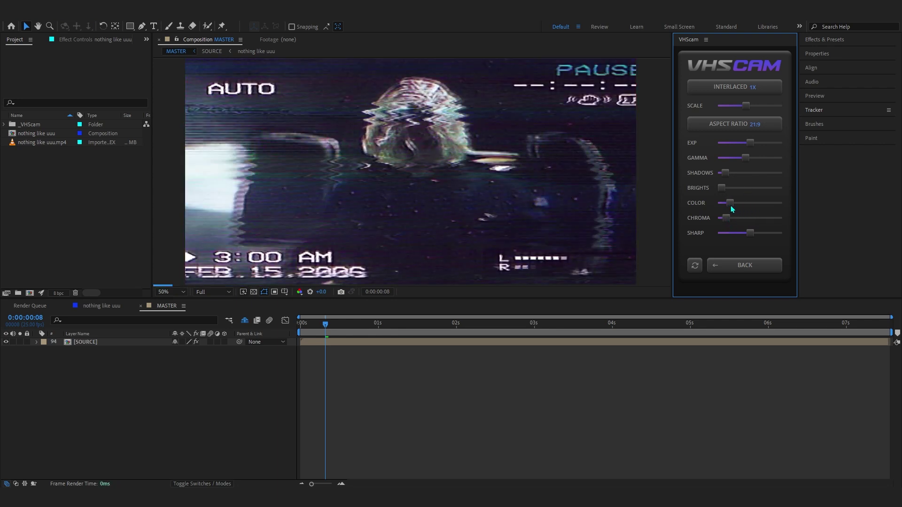
left_click(753, 218)
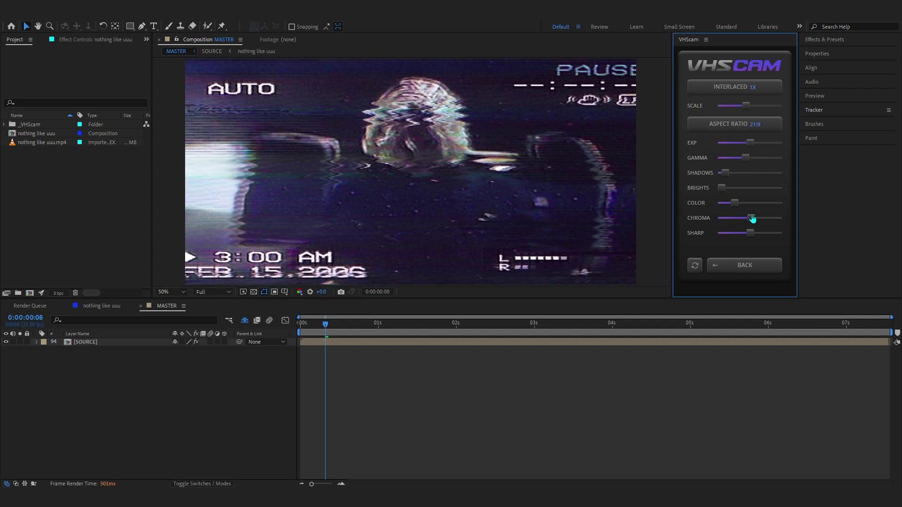
left_click(727, 203)
left_click(775, 203)
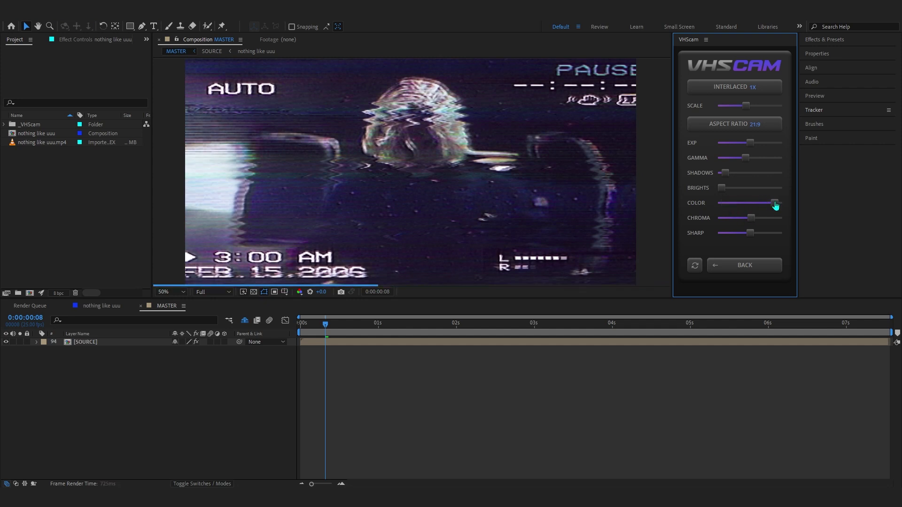
left_click(738, 203)
left_click(728, 218)
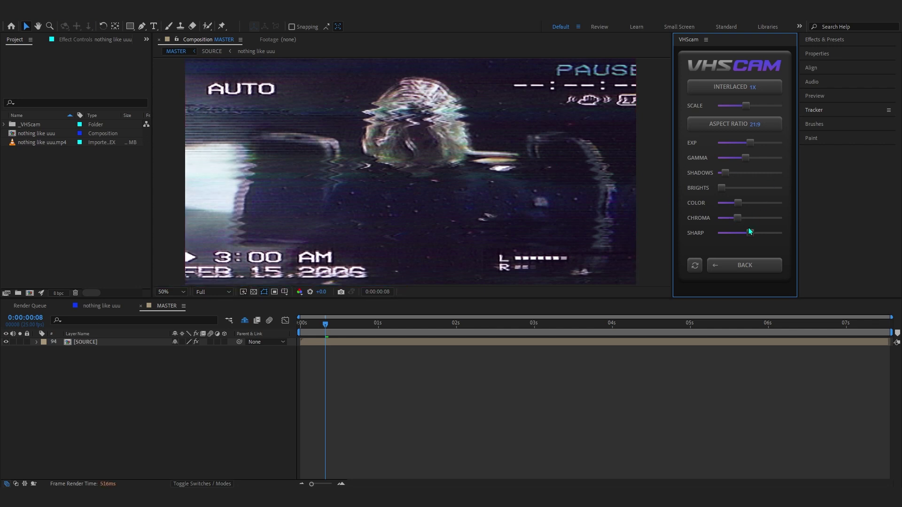
left_click(729, 266)
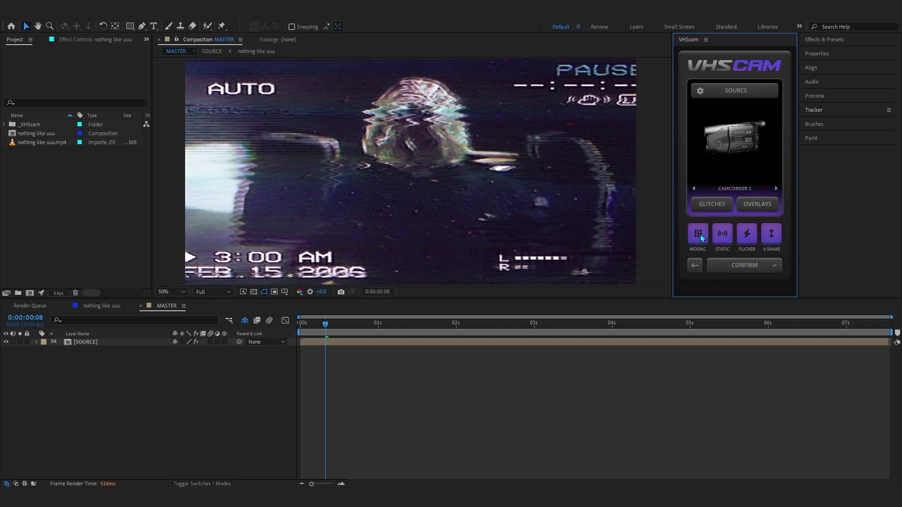
- Toggle the Static and Mosaic effects off and on to compare their influence on the image up close
scroll(456, 141, "up", 1)
left_click_drag(456, 140, 427, 139)
scroll(478, 162, "down", 1)
left_click(721, 235)
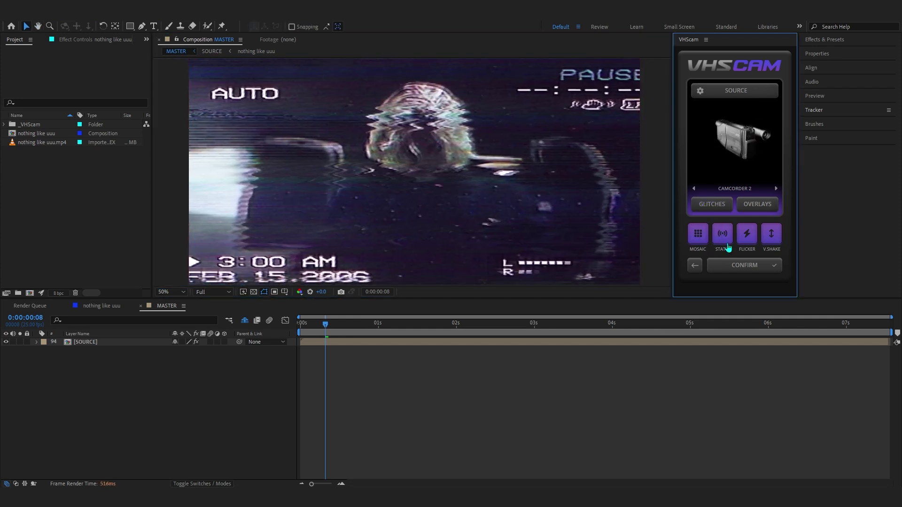
scroll(305, 181, "up", 1)
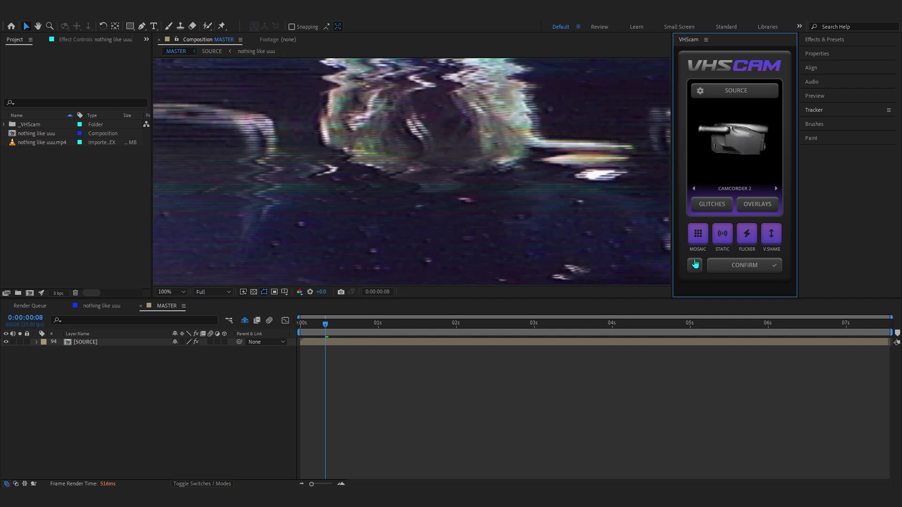
left_click(727, 234)
scroll(492, 184, "down", 1)
left_click(704, 235)
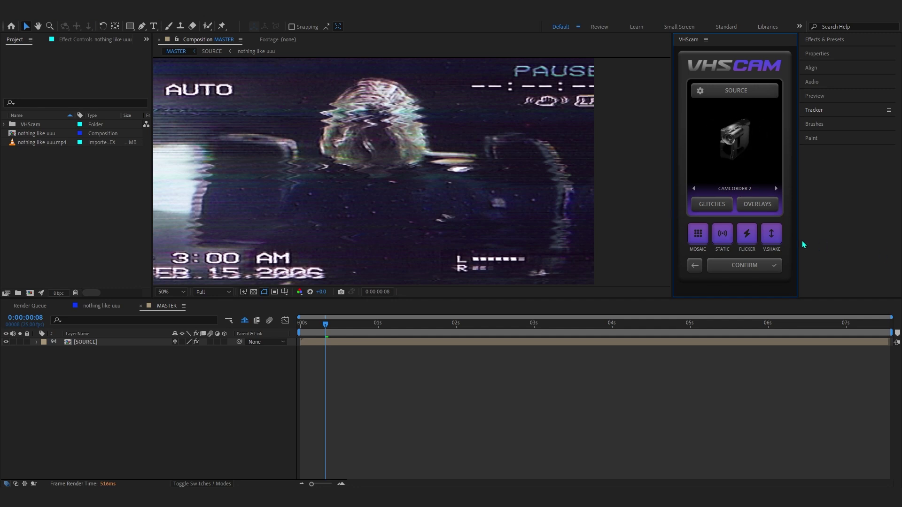
- Fit the composition in the viewer, check frames up to 0:00:02:02, and confirm the VHScam look
left_click(339, 324)
left_click_drag(332, 331, 301, 324)
left_click_drag(320, 265, 362, 258)
left_click(170, 292)
left_click(160, 308)
left_click(416, 325)
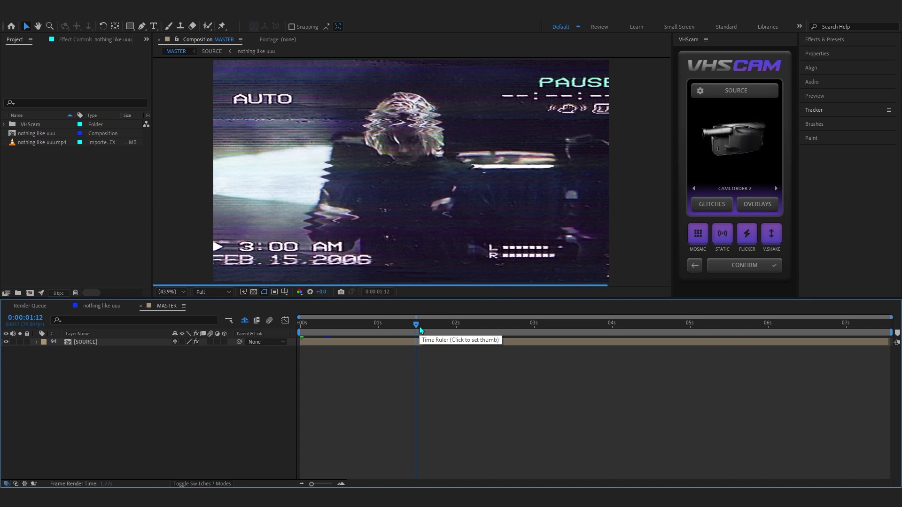
left_click(462, 324)
left_click(745, 266)
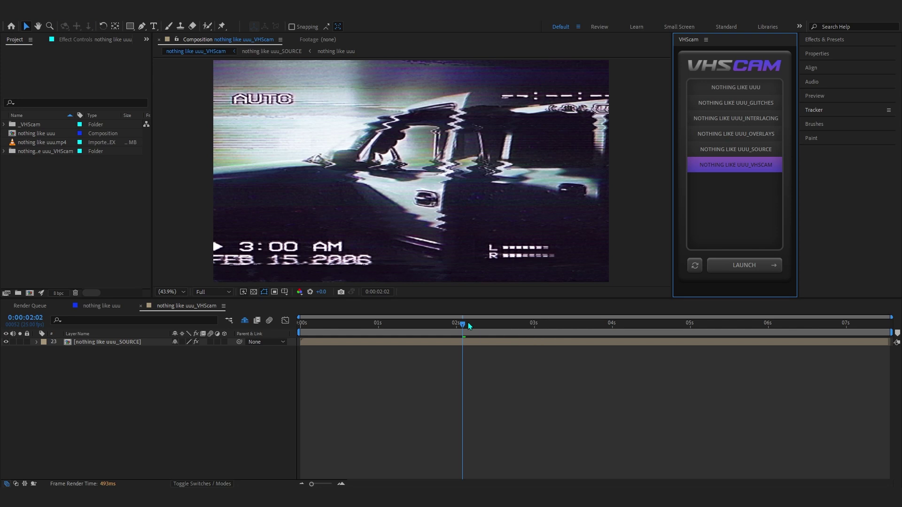
- Play back the nothing like uuu_VHScam composition from its start, stop the preview and return to the first frame
left_click(237, 376)
key("Home")
key("space")
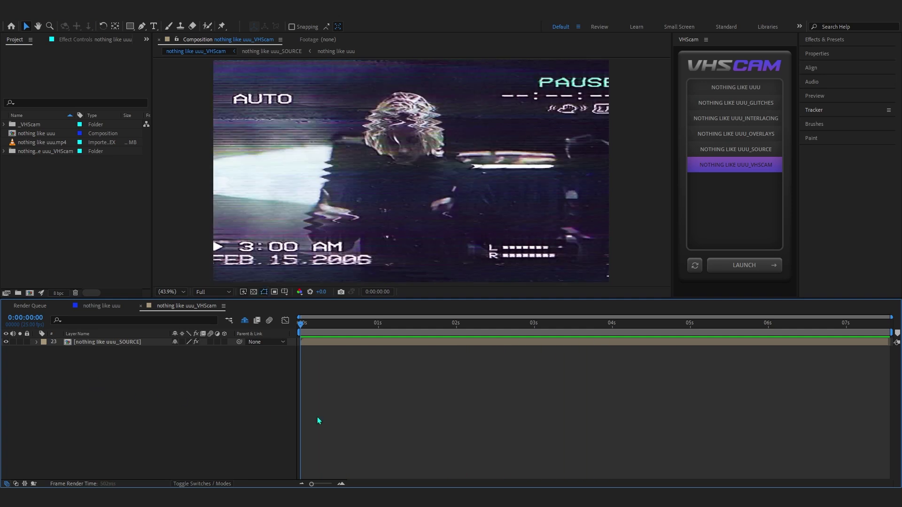
key("space")
key("Home")
- Add the nothing like uuu_VHScam composition to the Render Queue and render it as nothing like uuu_VHScam.mp4 with the H.264 15 Mbps output module
left_click(6, 16)
mouse_move(22, 159)
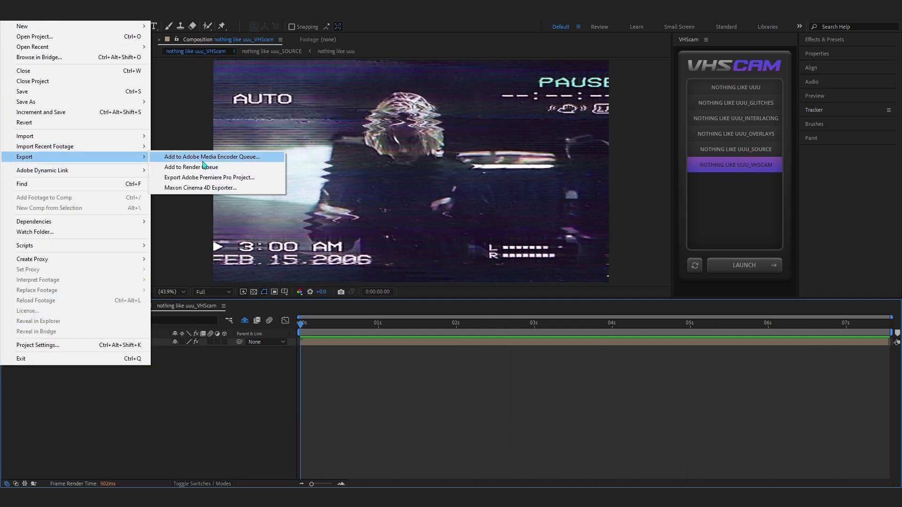
left_click(188, 166)
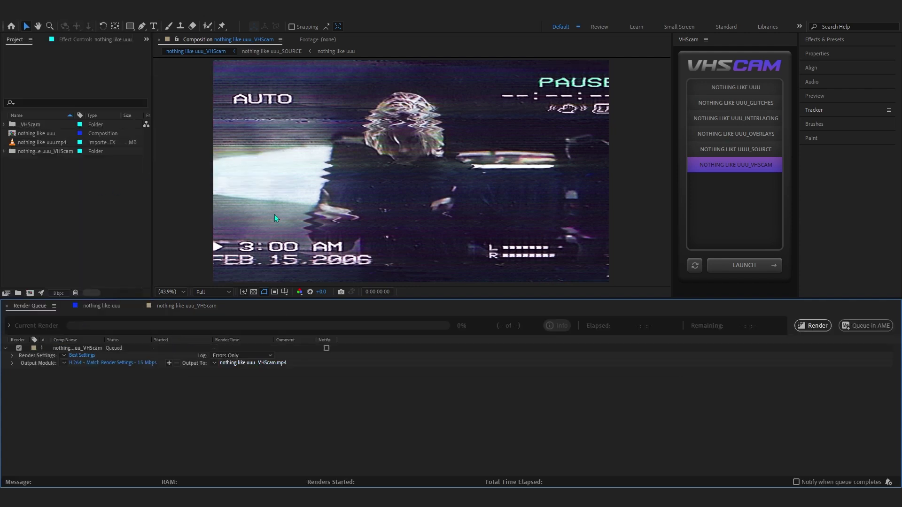
left_click(253, 362)
left_click(608, 365)
left_click(803, 325)
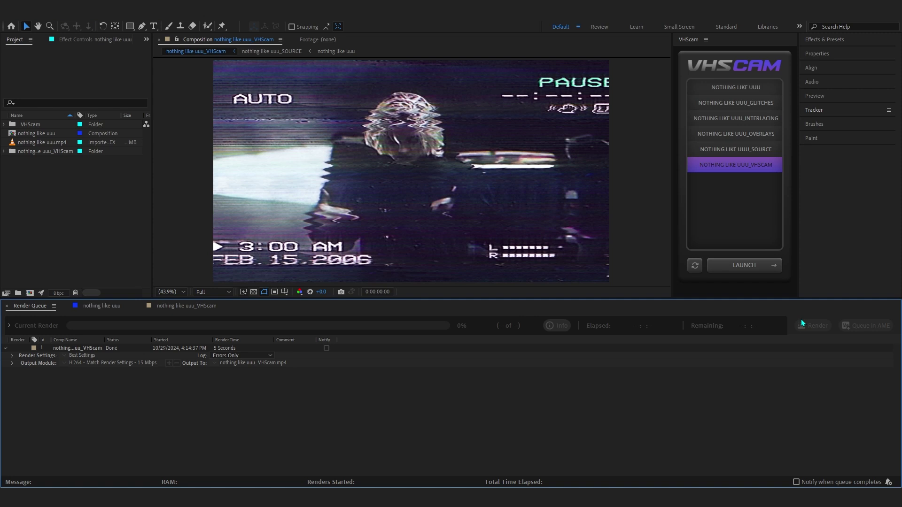
- Return to the nothing like uuu_VHScam timeline and duplicate the nothing like uuu composition in the project
left_click(167, 309)
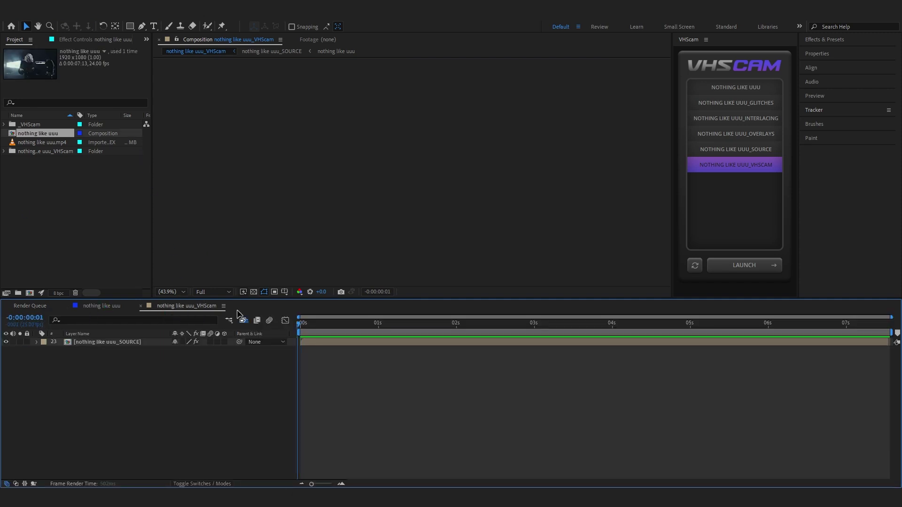
left_click(304, 324)
left_click(37, 199)
left_click(48, 134)
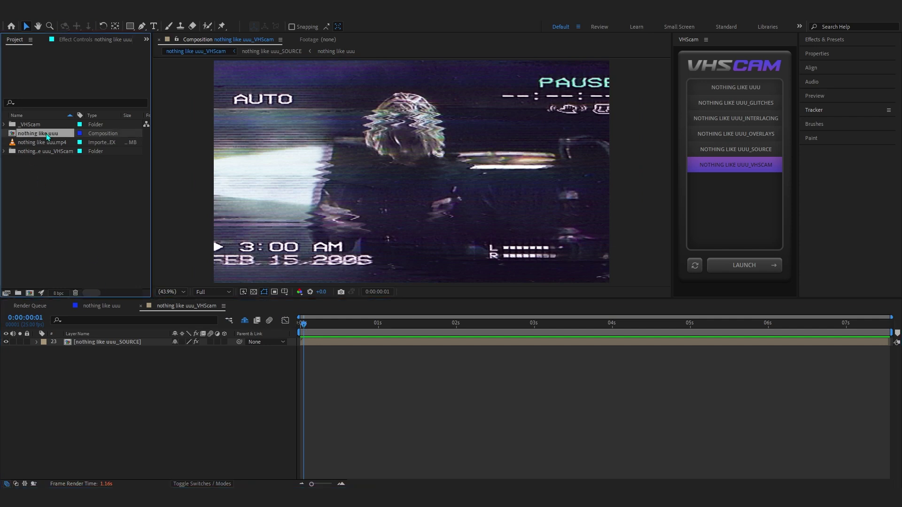
key("ctrl+d")
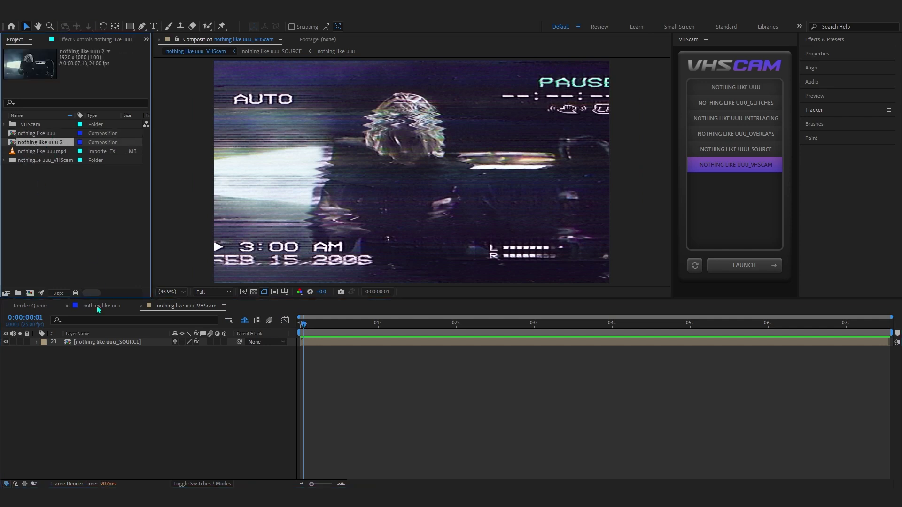
- Open the nothing like uuu 2 composition, refresh the VHScam composition list and launch VHScam on it
left_click(97, 306)
double_click(38, 142)
left_click(695, 266)
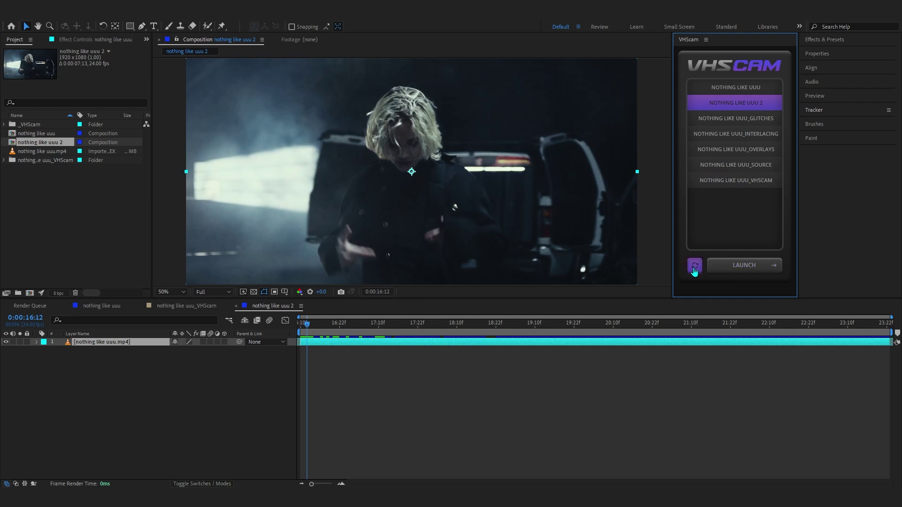
left_click(745, 266)
- Browse the VHScam camera models, choose Camcorder 2 and check its look at frame 0:00:00:04
left_click(694, 188)
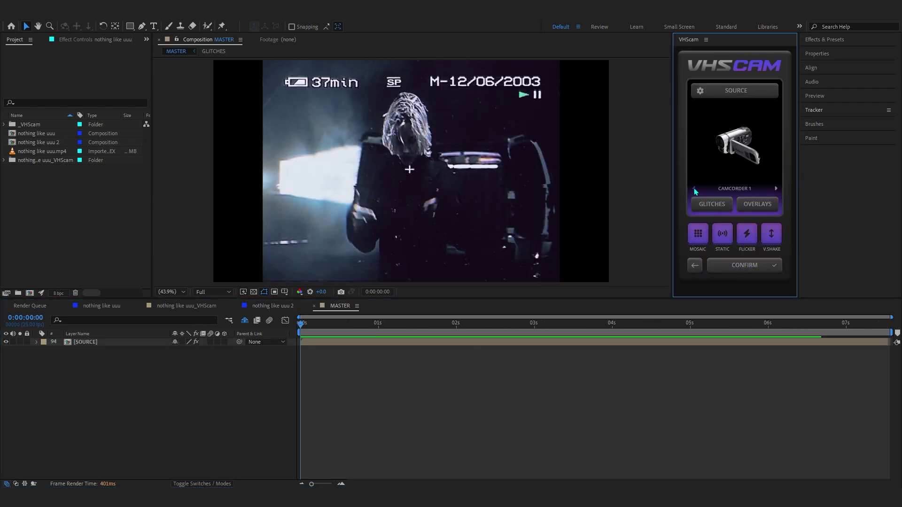
left_click(776, 189)
left_click(776, 190)
left_click(694, 190)
left_click(695, 191)
left_click(695, 191)
left_click(695, 192)
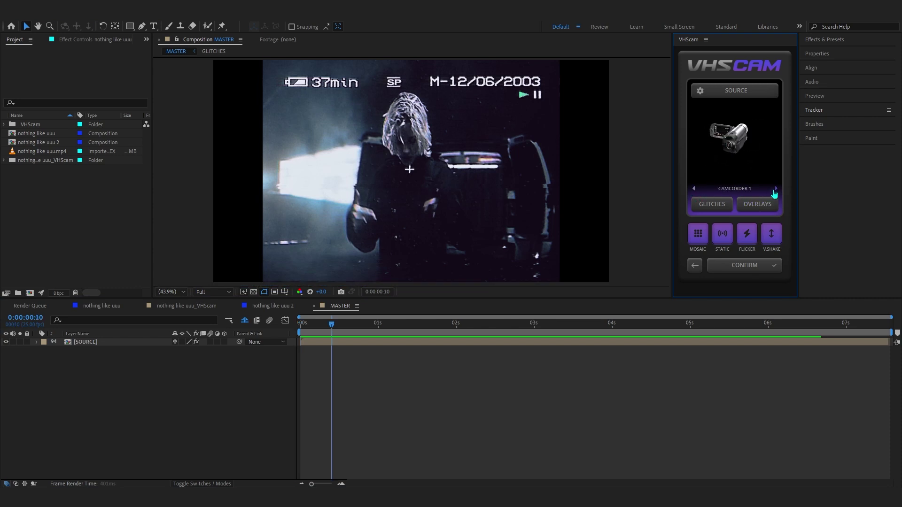
left_click(776, 191)
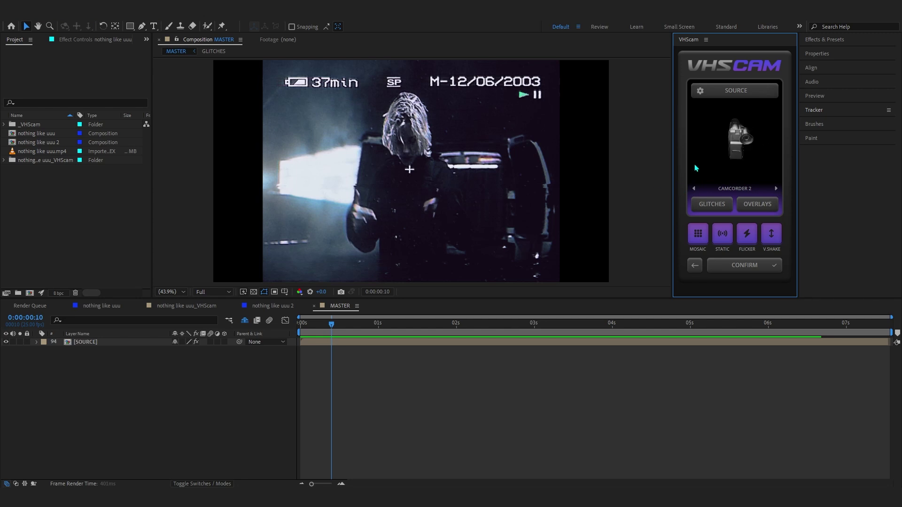
left_click(313, 324)
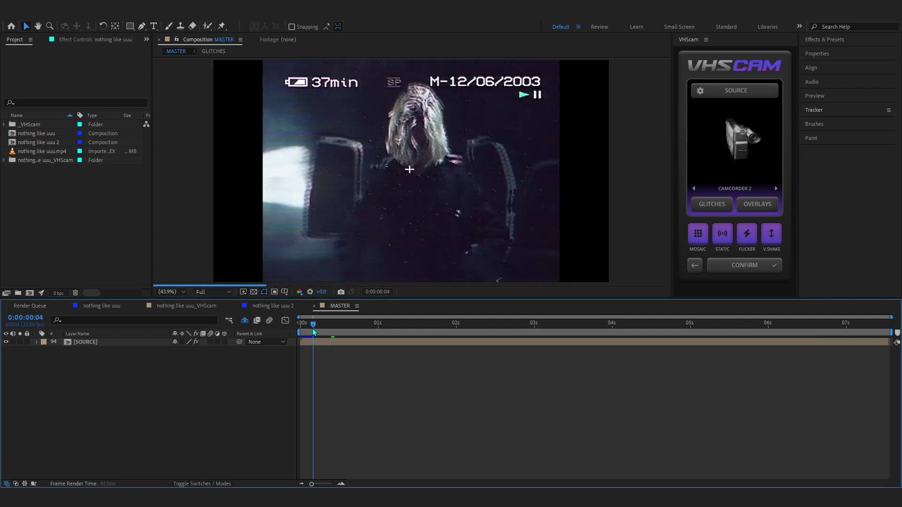
- In the source settings, set Chroma to about 40%, Color to a quarter, Shadows to an eighth, Gamma to a third and Exposure slightly above half
left_click(737, 265)
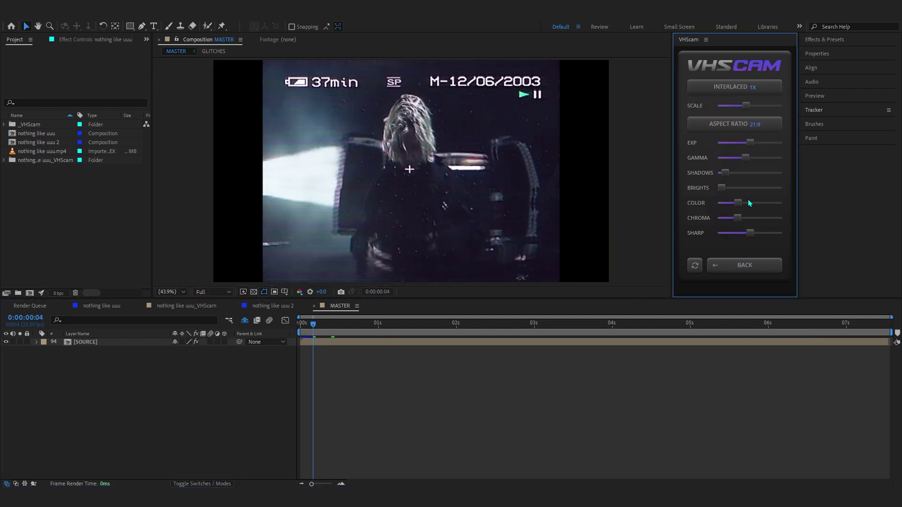
left_click_drag(738, 219, 722, 219)
left_click(743, 218)
left_click(734, 203)
left_click_drag(728, 172, 734, 173)
left_click(726, 173)
left_click(737, 158)
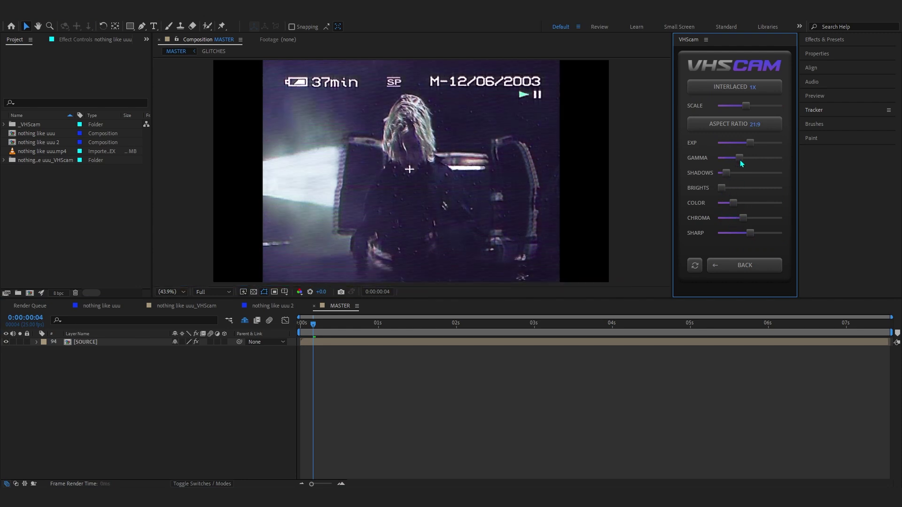
left_click(753, 143)
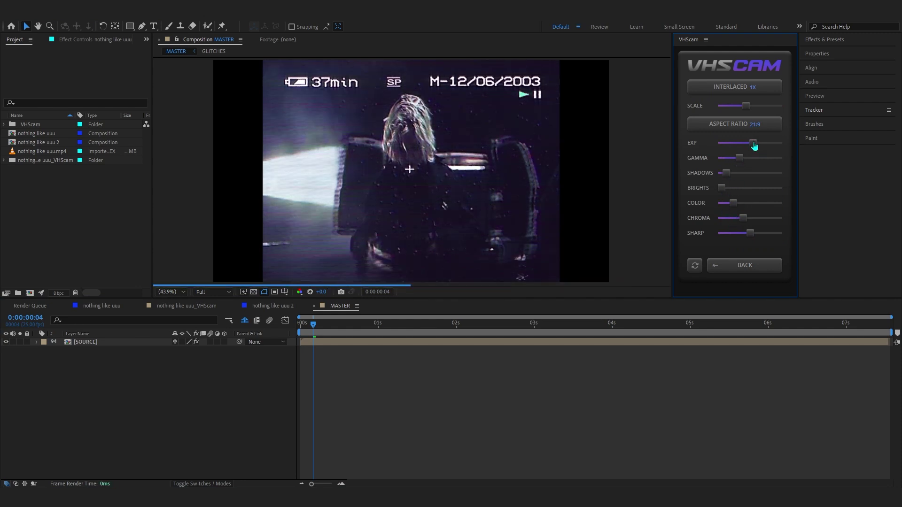
- Cycle the aspect ratio until the picture fills the frame width, set Chroma to about a quarter and Color to about half, and leave the source settings
left_click(743, 127)
left_click(743, 127)
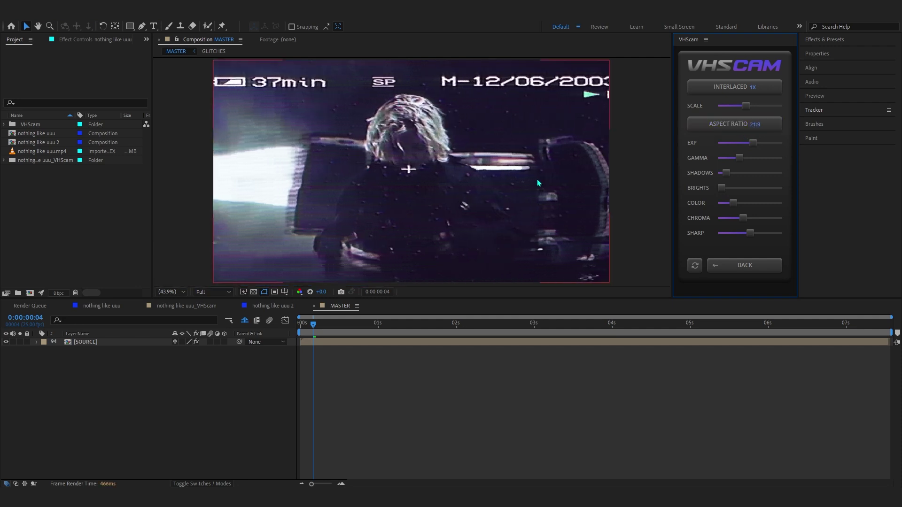
left_click(734, 217)
left_click_drag(734, 203, 754, 204)
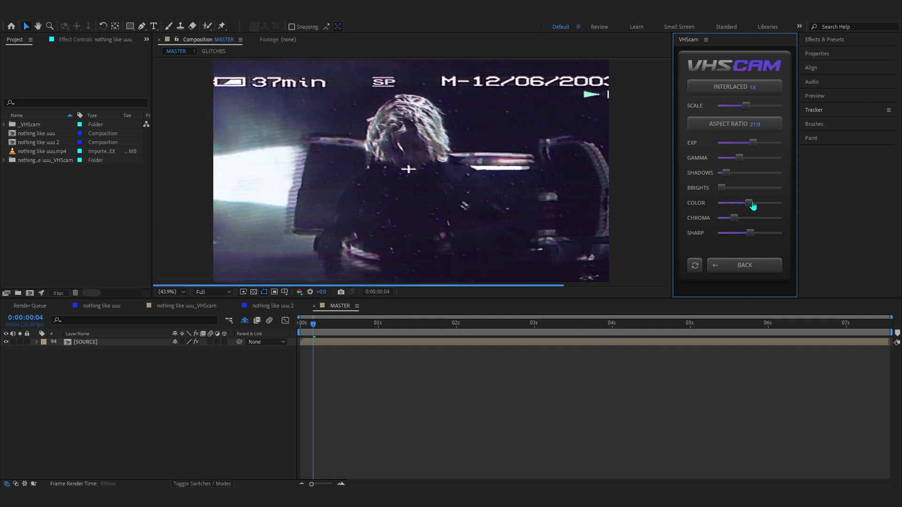
left_click(727, 263)
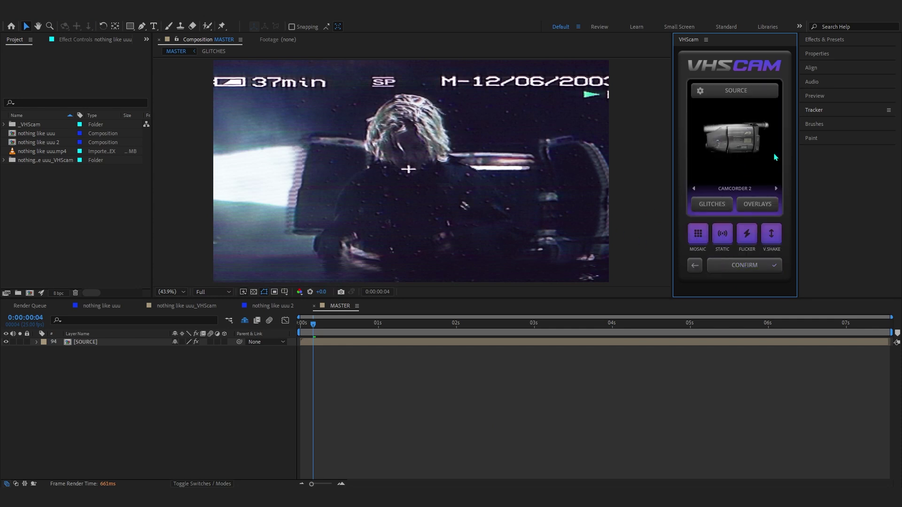
- Browse the VHScam glitch presets and apply glitch 2 to the footage
left_click(718, 202)
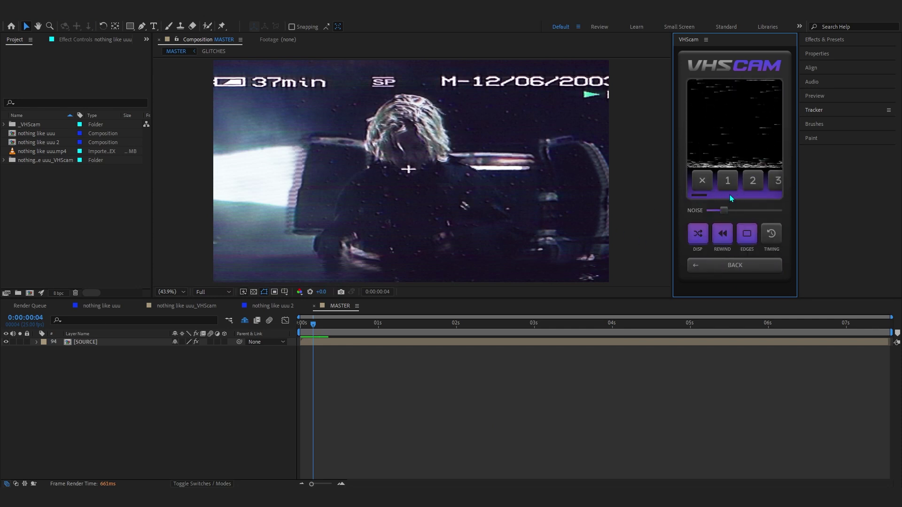
scroll(727, 189, "down", 2)
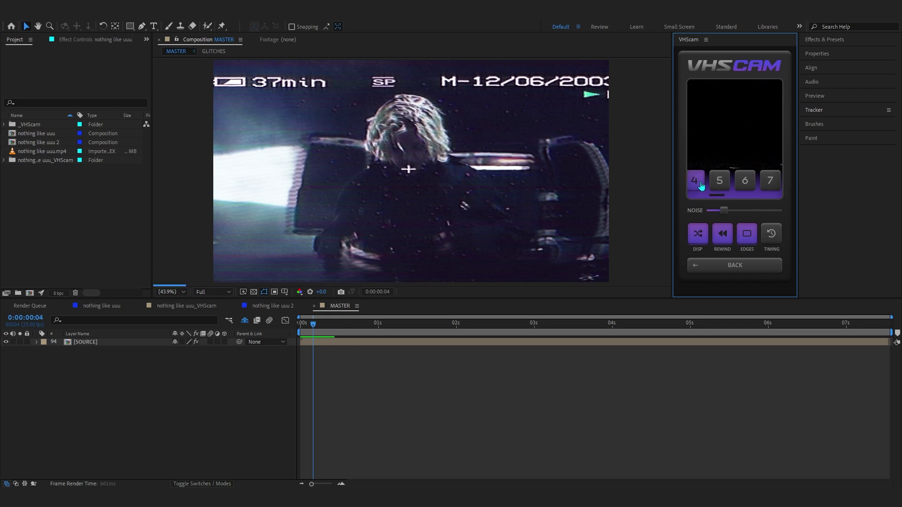
scroll(697, 188, "left", 3)
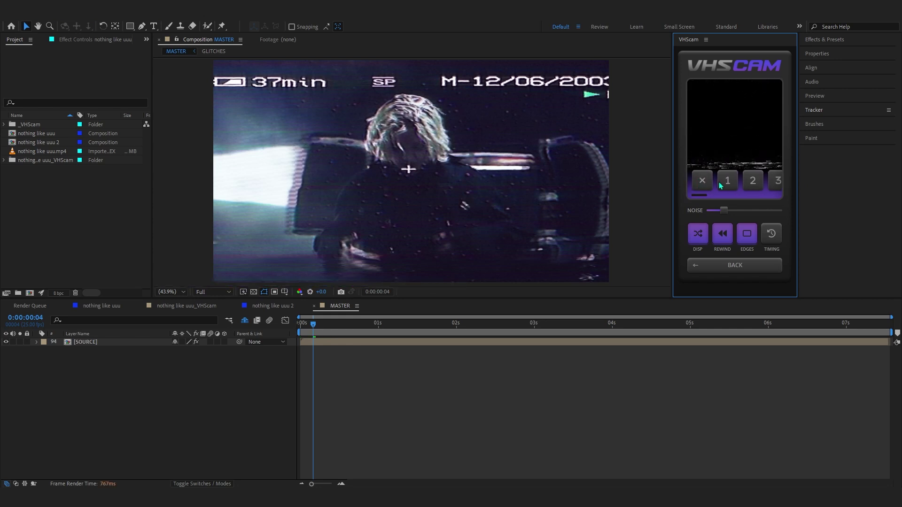
left_click(753, 185)
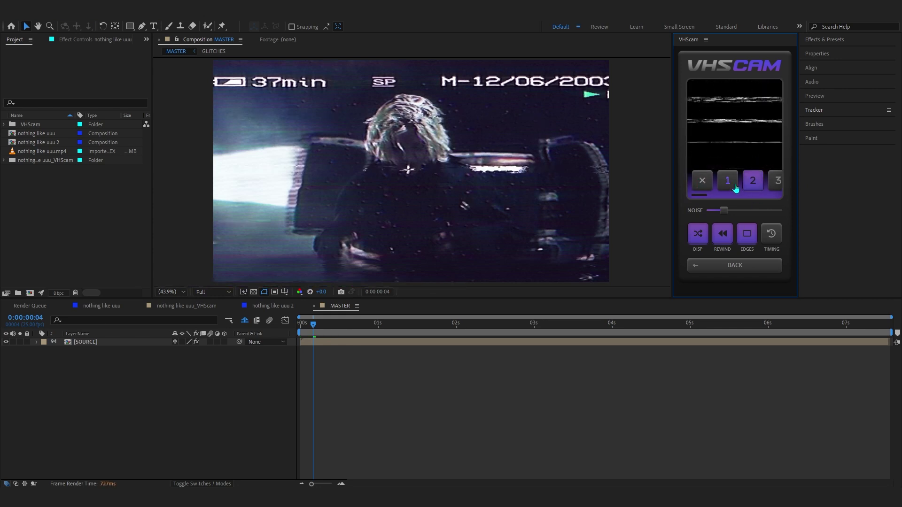
- Switch the glitch from Disp to Luma mode, enable Rewind and Timing, and leave the glitch settings
left_click(693, 233)
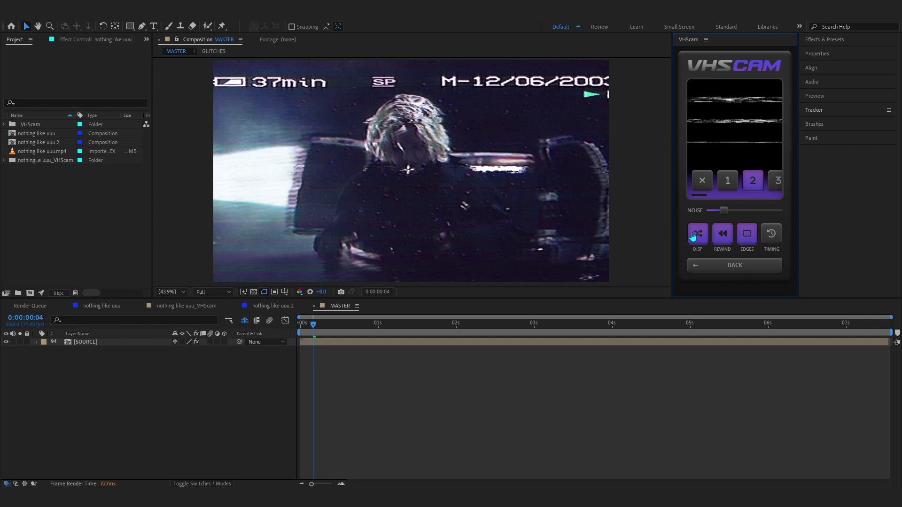
scroll(447, 191, "up", 1)
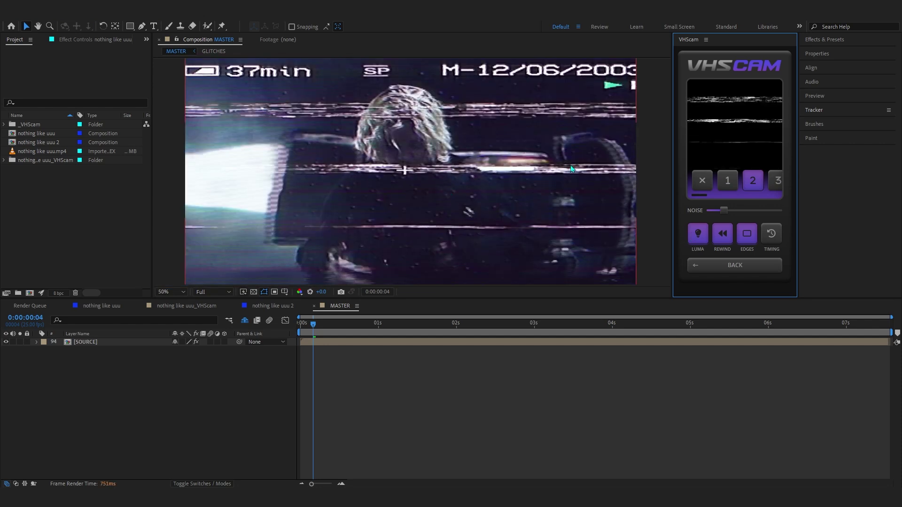
left_click(725, 240)
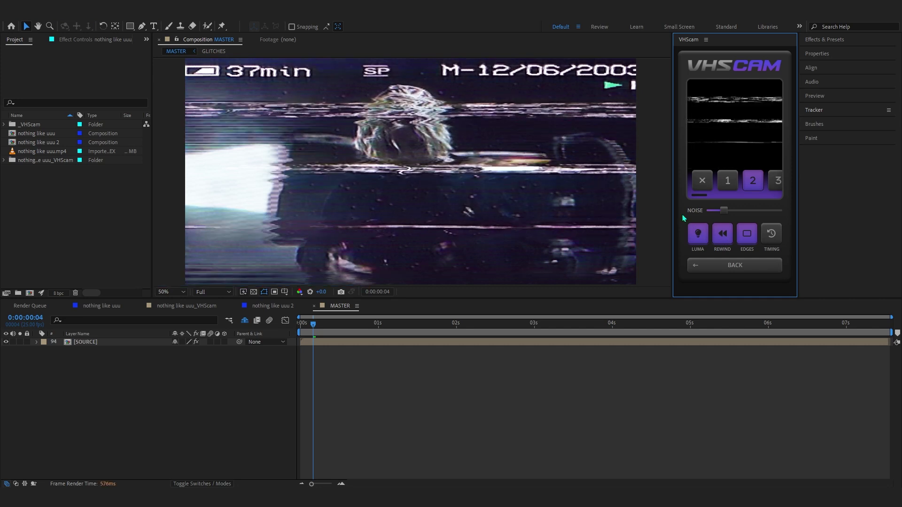
left_click(766, 232)
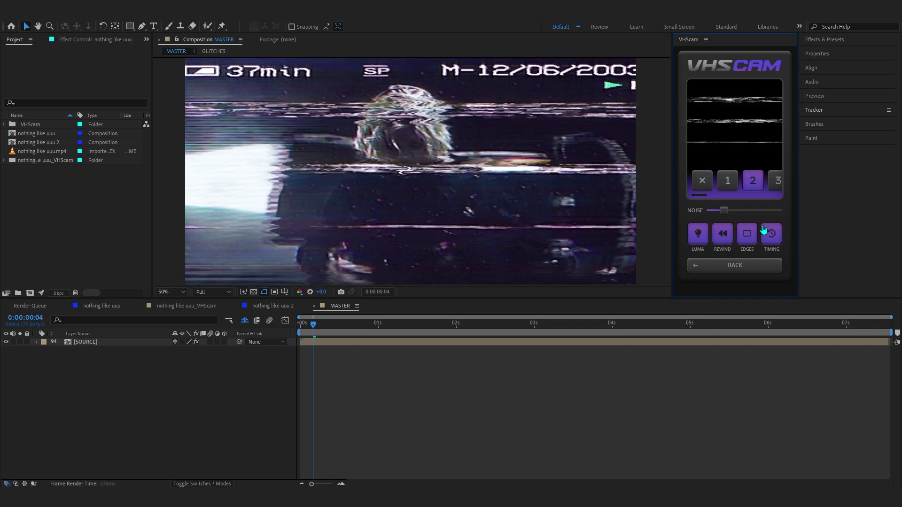
left_click(736, 260)
- Apply VHScam overlay 9 with the AUTO, PAUSE and date text to the composition
left_click(735, 261)
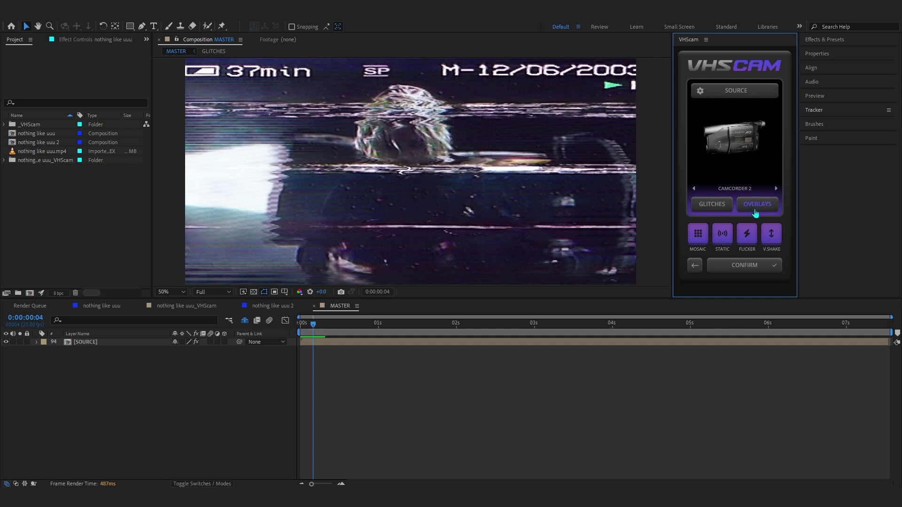
scroll(729, 180, "down", 3)
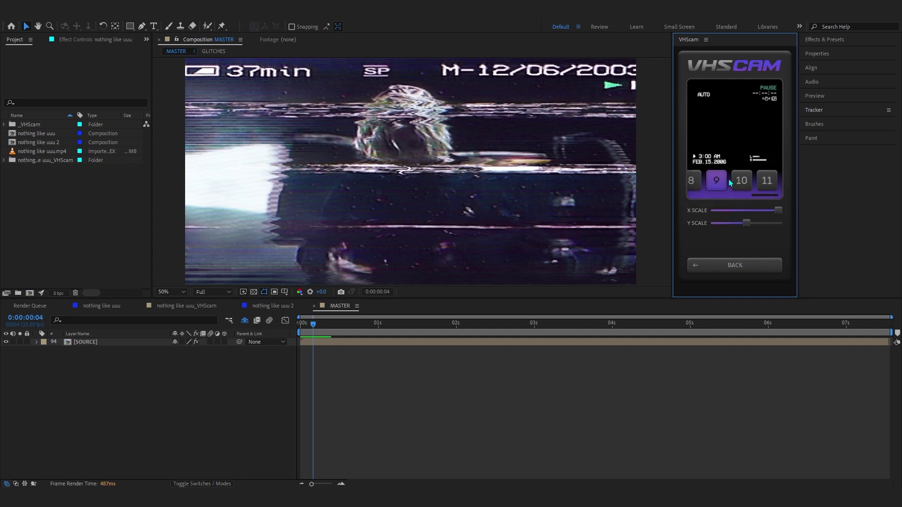
left_click(721, 184)
- Preview the MASTER composition's playback with the new glitch and overlay, and stop it at the first frame
key("space")
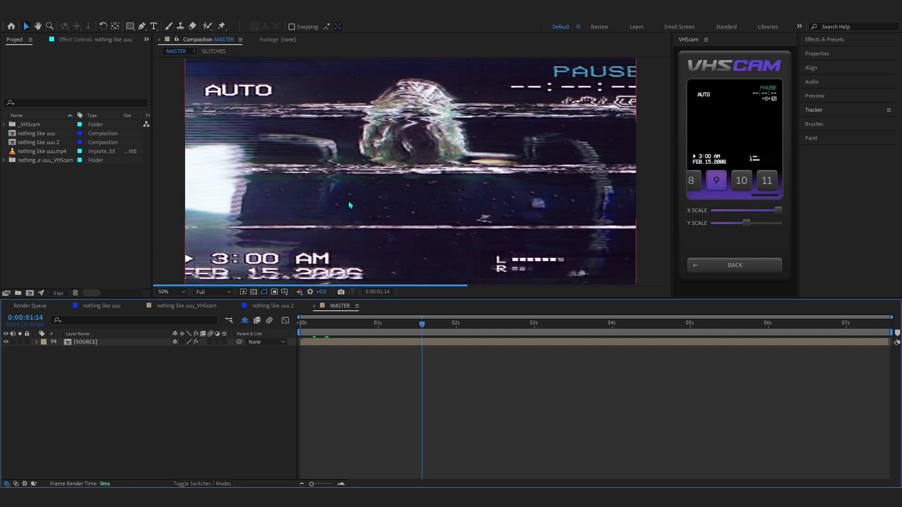
key("space")
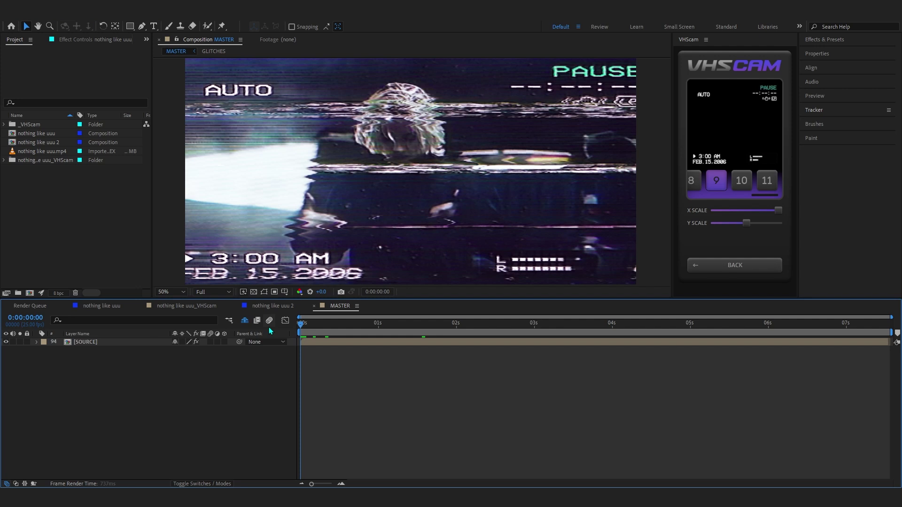
key("space")
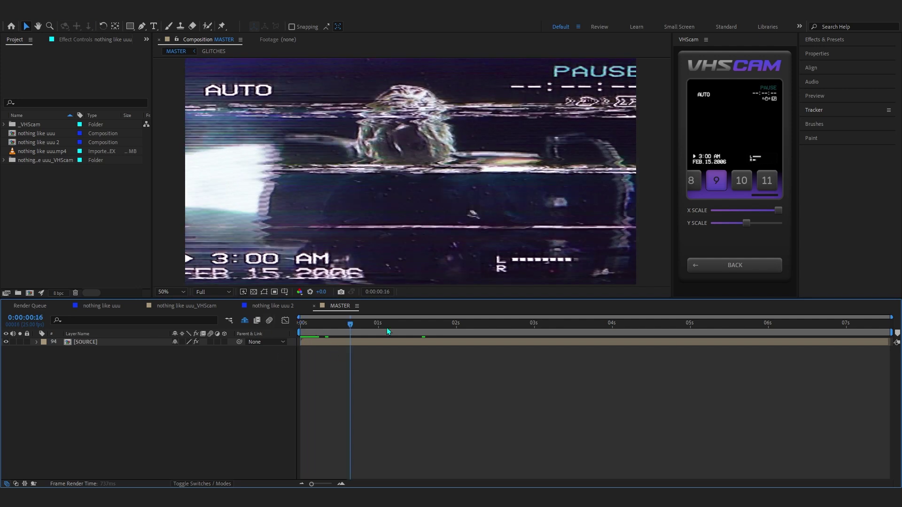
key("space")
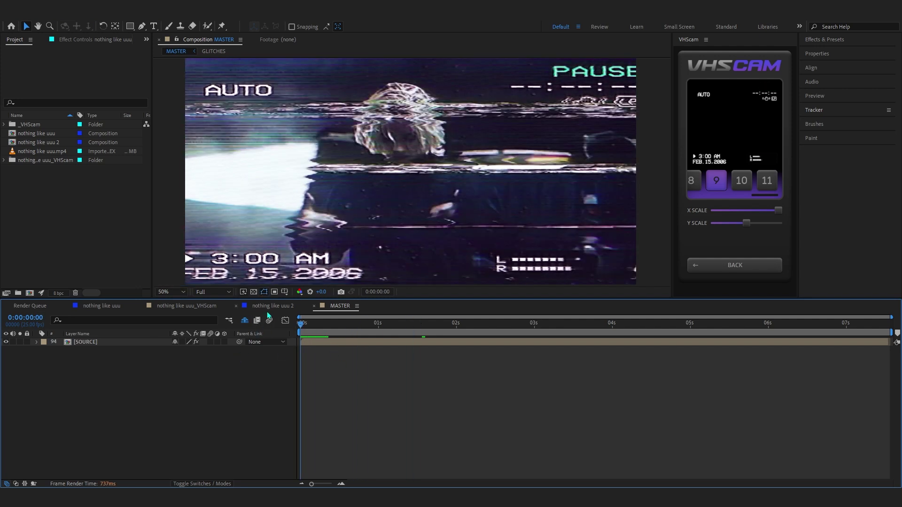
- Compare the original footage in nothing like uuu 2 with the processed result in the MASTER composition
left_click(267, 311)
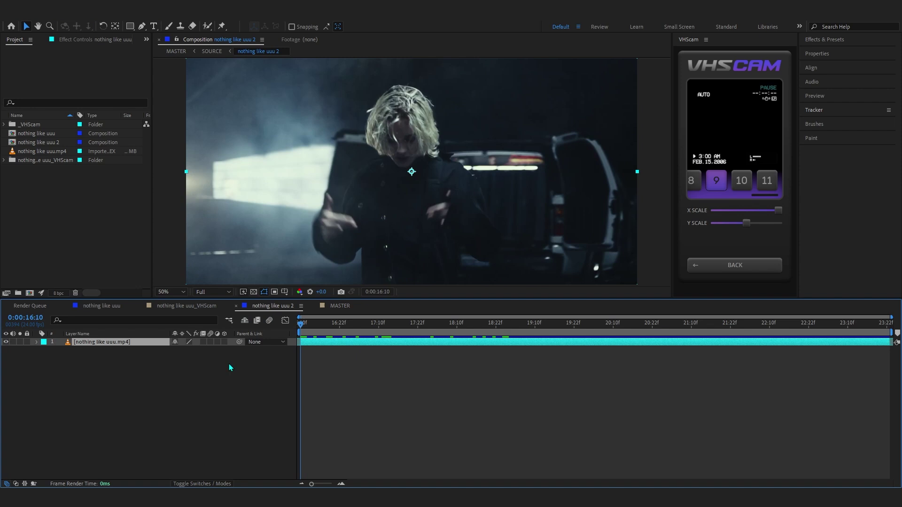
left_click(340, 306)
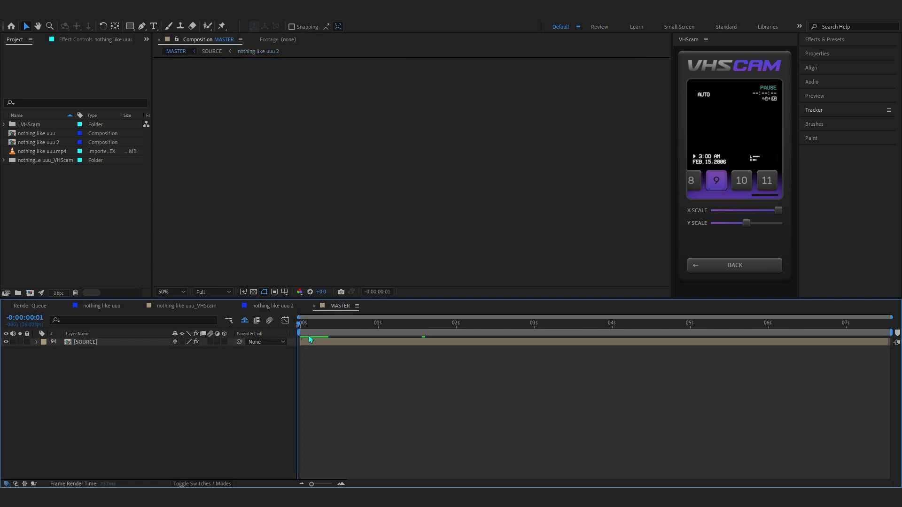
left_click(313, 323)
left_click(272, 306)
key("space")
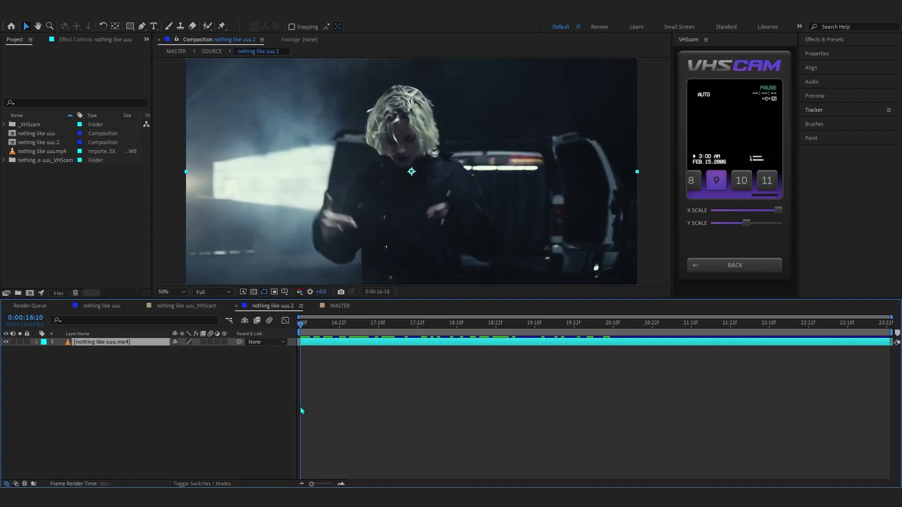
left_click(340, 306)
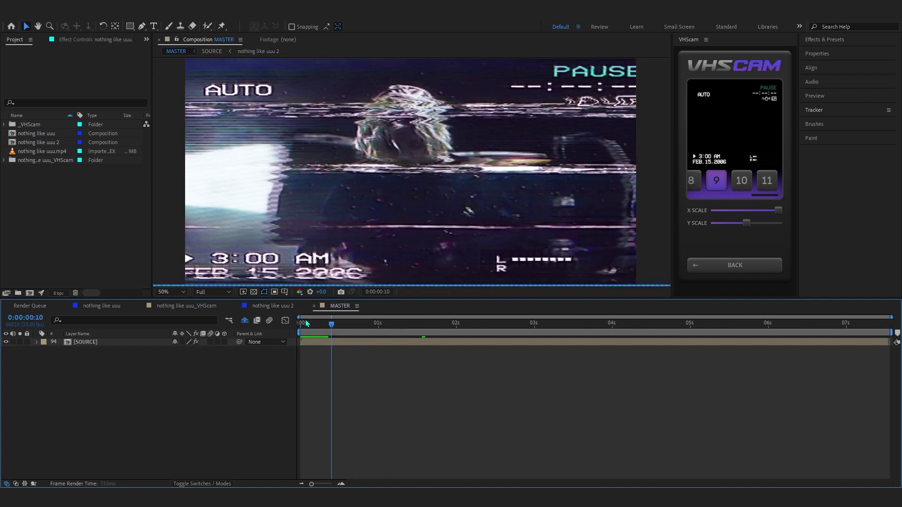
- Apply Twixtor Pro to the nothing like uuu.mp4 layer in the nothing like uuu 2 composition
left_click(272, 306)
left_click(324, 362)
left_click(348, 343)
left_click_drag(338, 324, 392, 435)
key("ctrl+space")
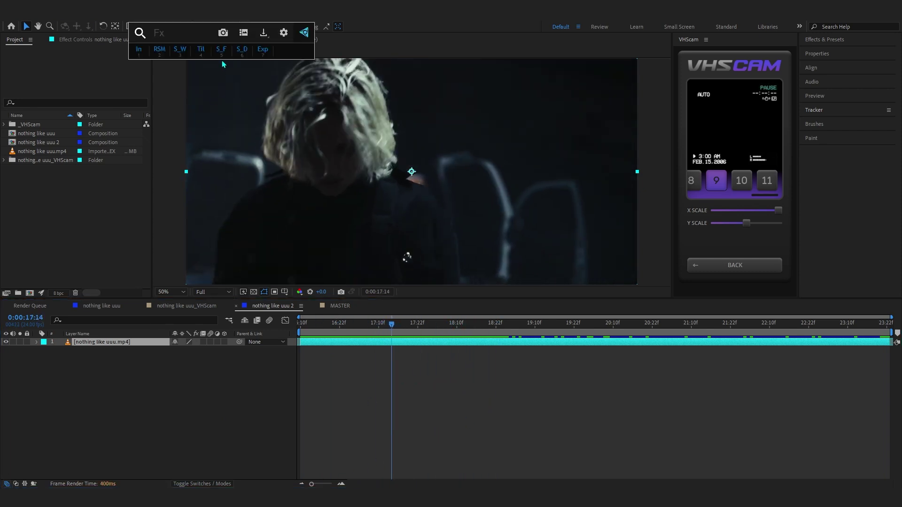
type("Twi")
left_click(244, 87)
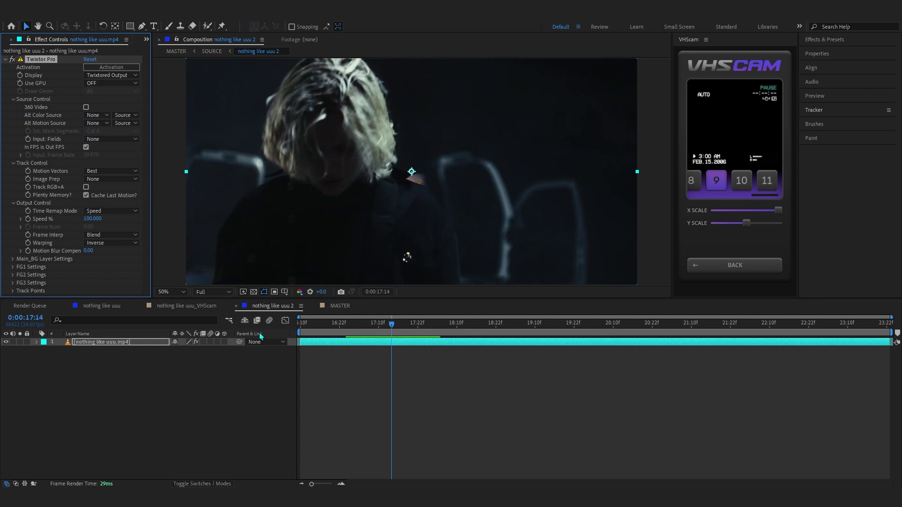
- Start keyframing Twixtor's Speed % at 0:00:17:21 and set it to -30 at 0:00:18:06
left_click_drag(334, 333, 414, 422)
left_click(2, 205)
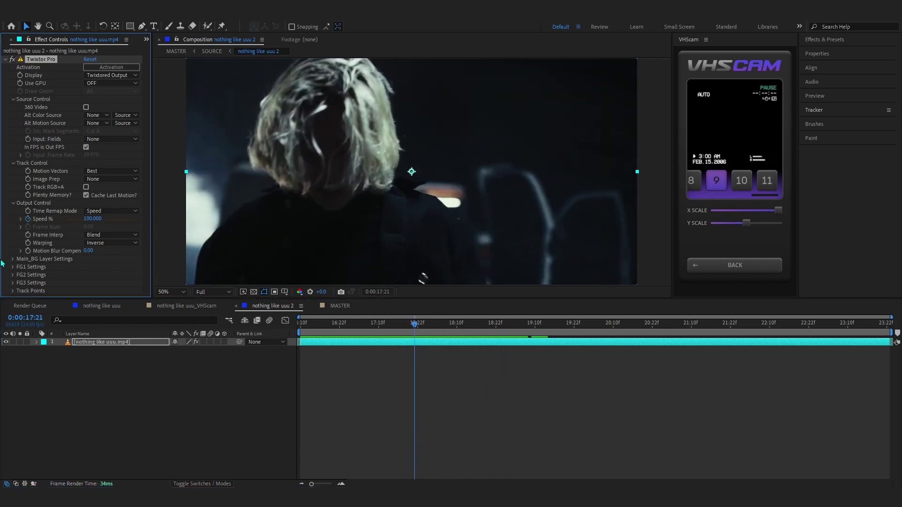
key("u")
left_click(443, 350)
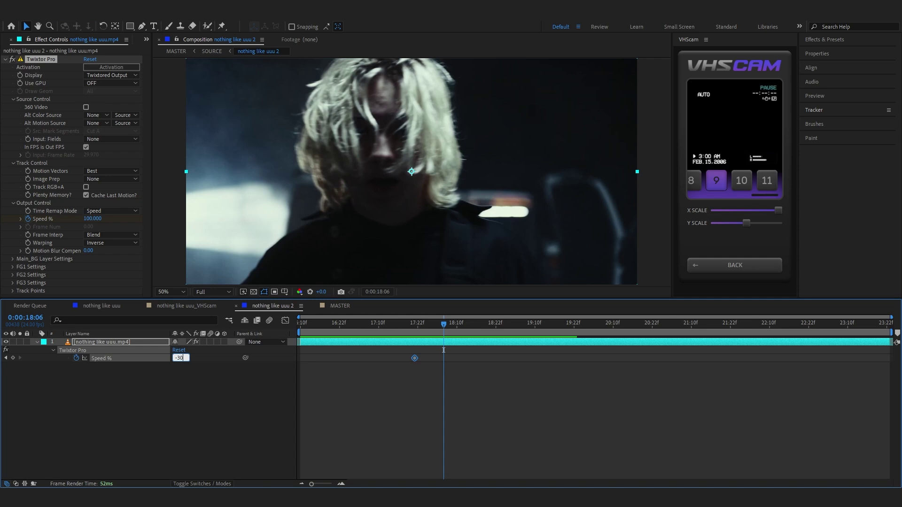
type("-30")
key("Return")
- Rework the Speed % keyframes to start earlier and finish on a third keyframe of 1520
mouse_move(414, 358)
left_mouse_down()
mouse_move(405, 358)
mouse_move(453, 350)
mouse_move(483, 357)
mouse_move(421, 367)
left_mouse_up()
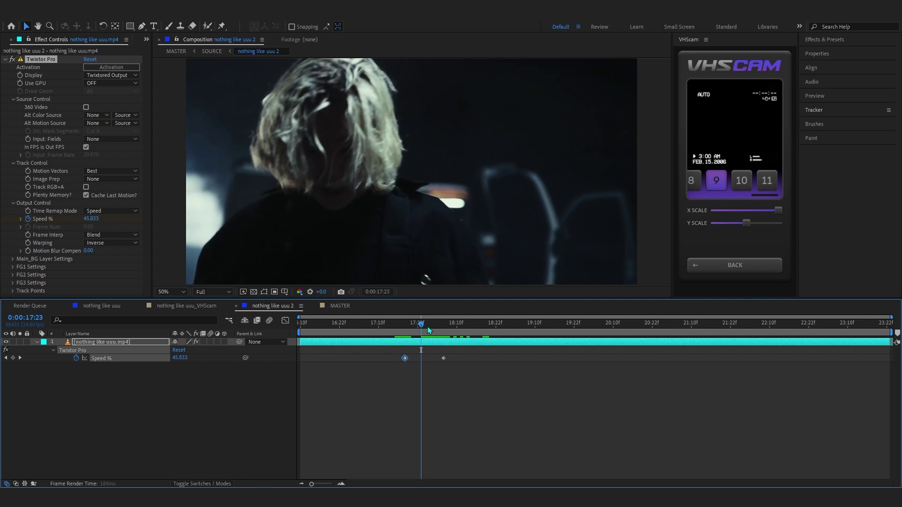
left_click_drag(426, 330, 491, 344)
left_click_drag(178, 360, 131, 367)
left_click_drag(554, 355, 346, 413)
left_click(545, 394)
mouse_move(494, 333)
left_mouse_down()
mouse_move(501, 335)
mouse_move(489, 336)
left_mouse_up()
key("ctrl+z")
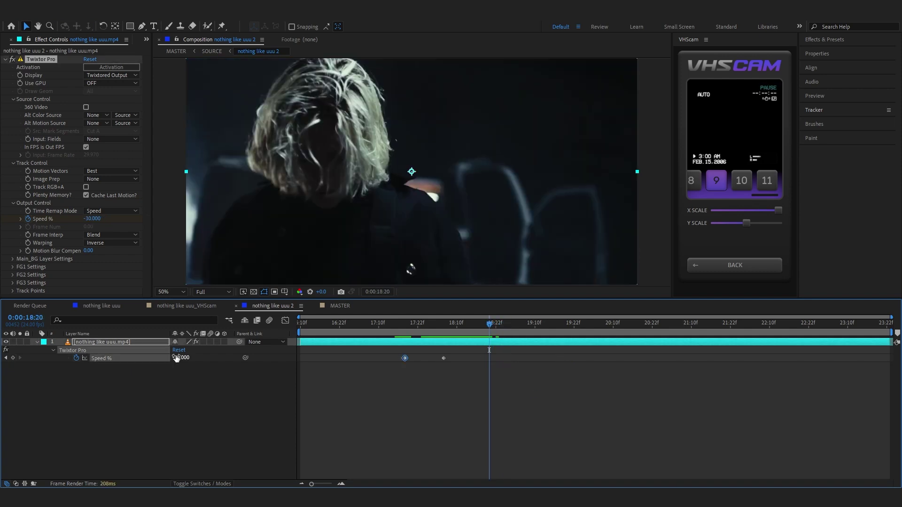
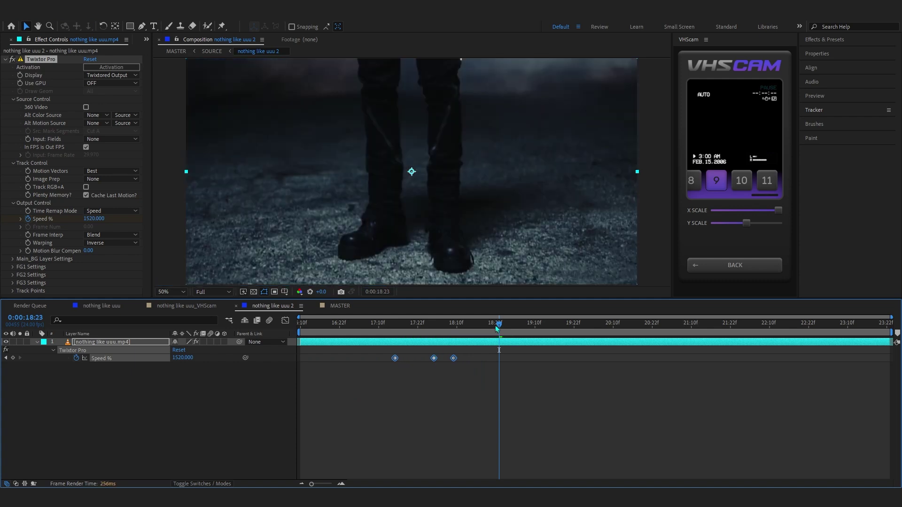
- Split the clip at 0:00:18:21 and remove Twixtor Pro from the later part
key("ctrl+shift+d")
key("Delete")
left_click_drag(513, 328, 374, 347)
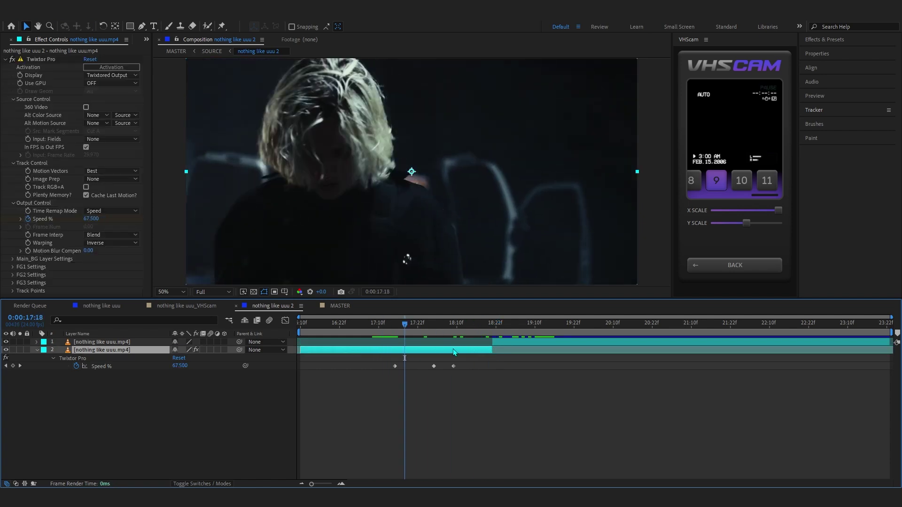
- Shift all three Speed % keyframes a few frames earlier, to start at 0:00:17:11, and preview the speed ramp
left_click_drag(463, 361, 390, 368)
key("alt+Left")
left_click(394, 385)
left_click_drag(417, 334, 509, 384)
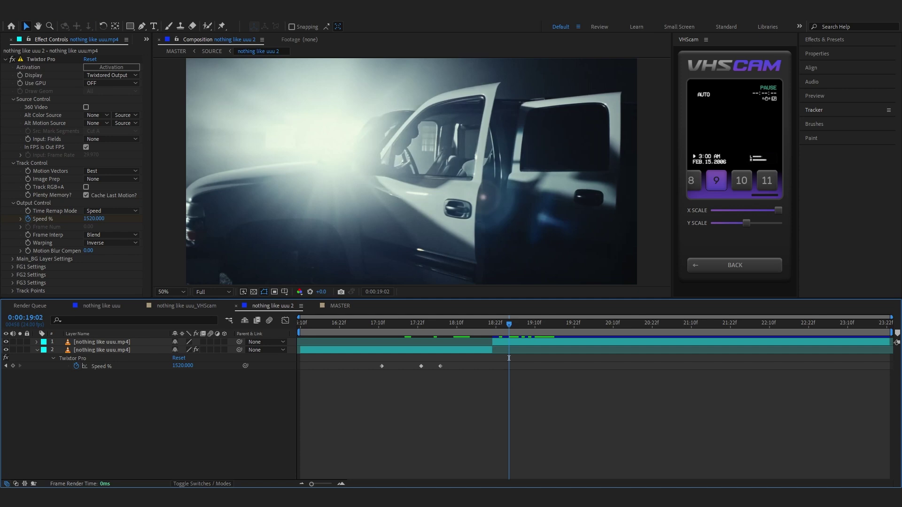
left_click_drag(316, 329, 262, 337)
key("space")
left_click(382, 330)
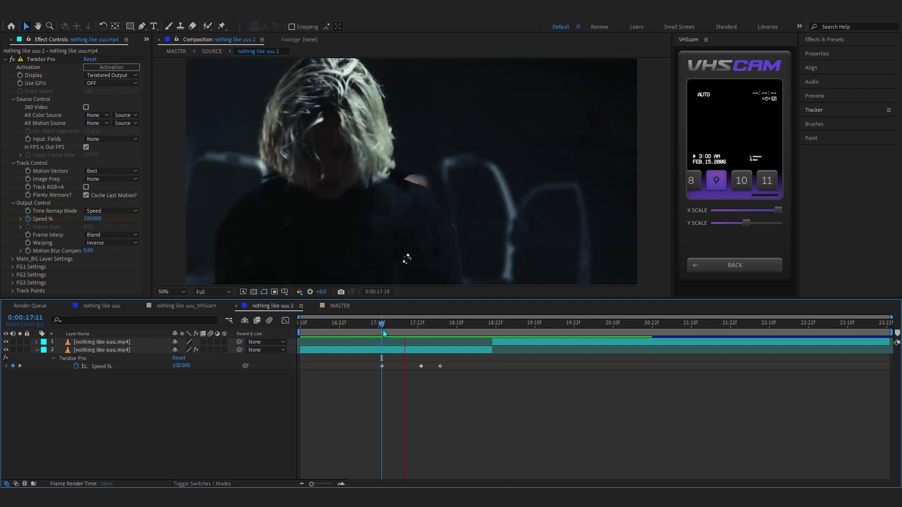
- Delete the middle Speed % keyframe and apply Easy Ease to the two remaining keyframes
left_click_drag(383, 331, 436, 366)
key("ctrl+z")
key("ctrl+z")
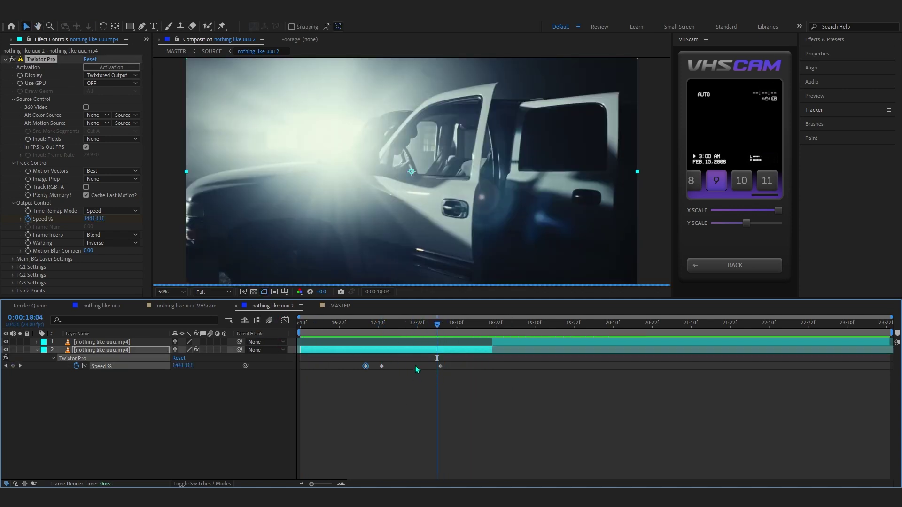
key("Delete")
mouse_move(380, 328)
left_mouse_down()
mouse_move(428, 329)
mouse_move(431, 338)
mouse_move(374, 331)
mouse_move(394, 331)
left_mouse_up()
left_click_drag(470, 366, 271, 469)
key("F9")
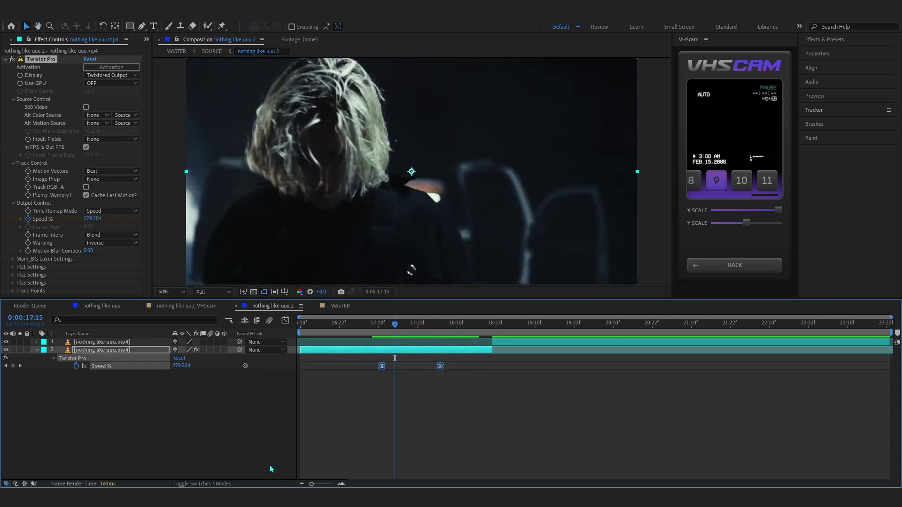
- Lengthen the last Speed % keyframe's incoming ease handle in the graph and move the cut between the clips slightly earlier
left_click(285, 320)
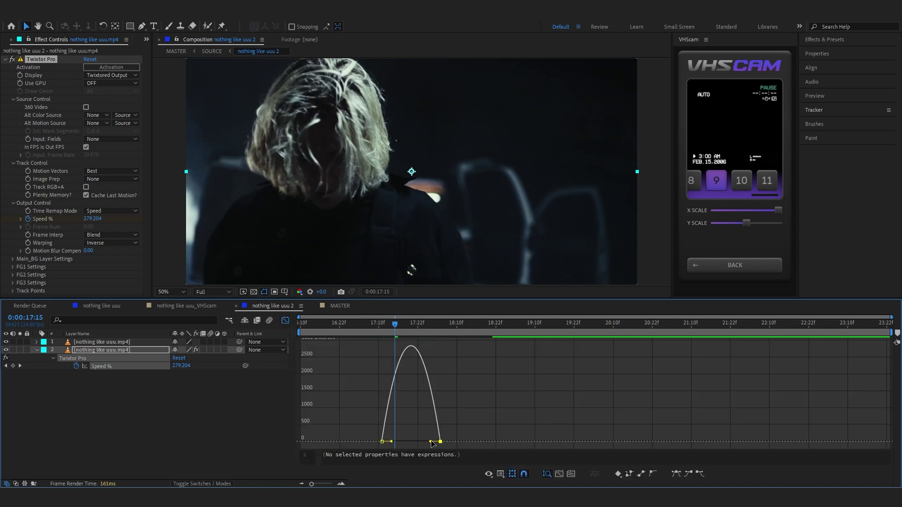
mouse_move(430, 442)
left_mouse_down()
mouse_move(441, 442)
mouse_move(416, 449)
left_mouse_up()
left_click_drag(396, 331, 423, 338)
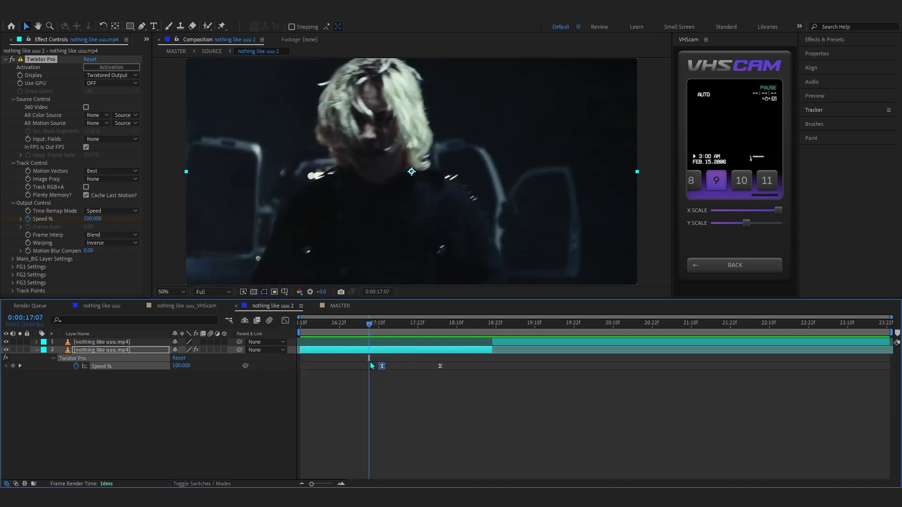
key("space")
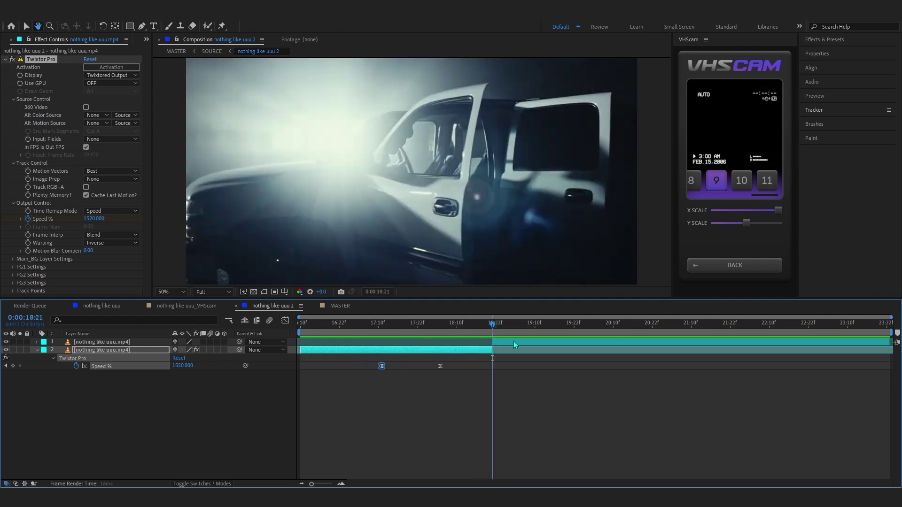
left_click_drag(453, 326, 490, 347)
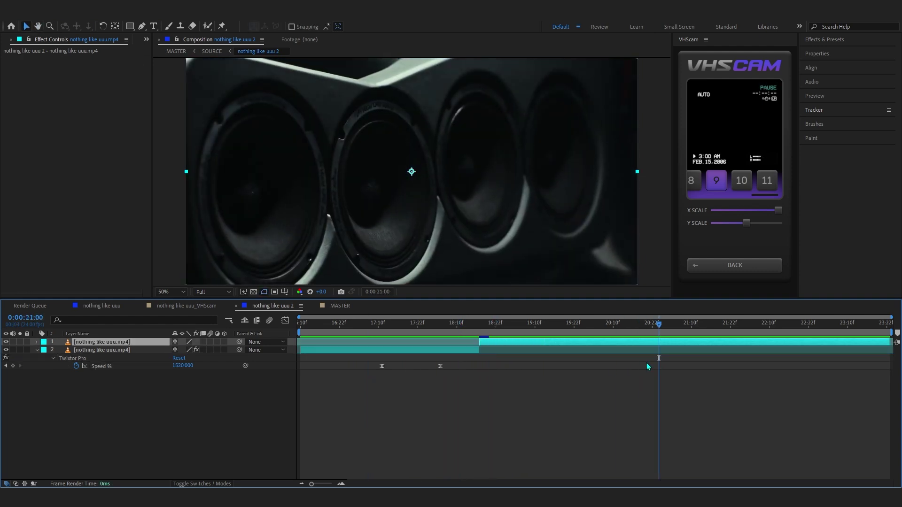
- Copy the keyframed Twixtor Pro effect onto the later clip, with its Speed % keyframes starting around 0:00:19:17
left_click(103, 385)
left_click(75, 360)
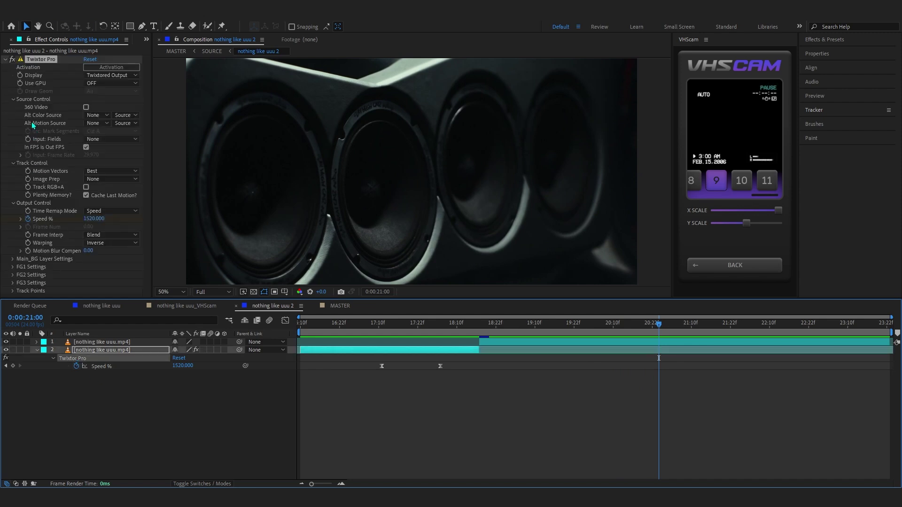
left_click(33, 67)
left_click_drag(625, 325, 555, 339)
left_click(556, 343)
key("u")
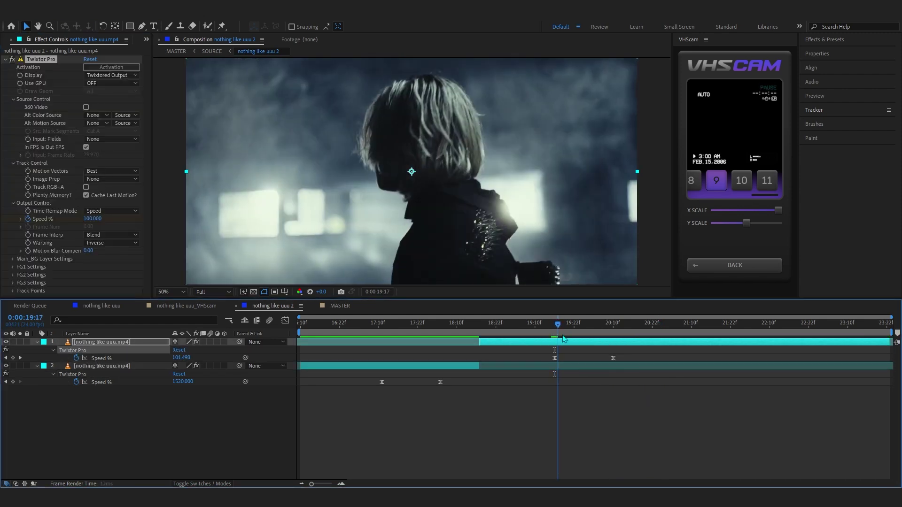
- Move the second clip's Speed % keyframes earlier and closer together, and split off its remainder at 0:00:21:06
key("space")
left_click_drag(614, 358, 583, 359)
left_click_drag(554, 358, 667, 342)
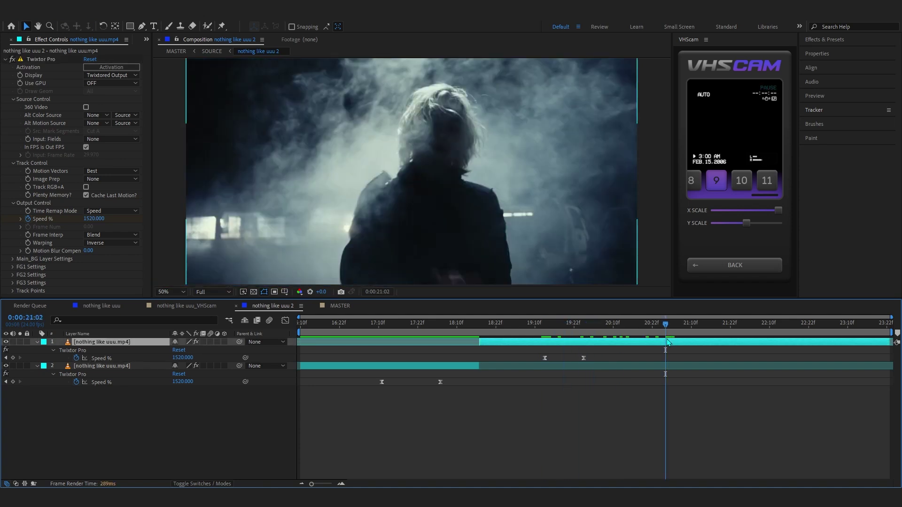
key("ctrl+shift+d")
mouse_move(667, 342)
left_mouse_down()
mouse_move(698, 348)
mouse_move(664, 348)
mouse_move(683, 349)
left_mouse_up()
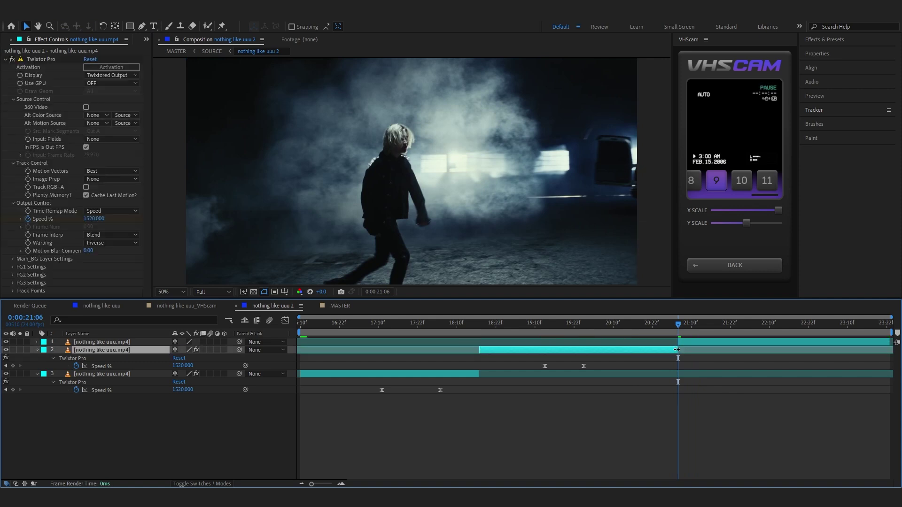
- Preview the retimed footage in nothing like uuu 2 and with the VHS styling in the MASTER composition
key("space")
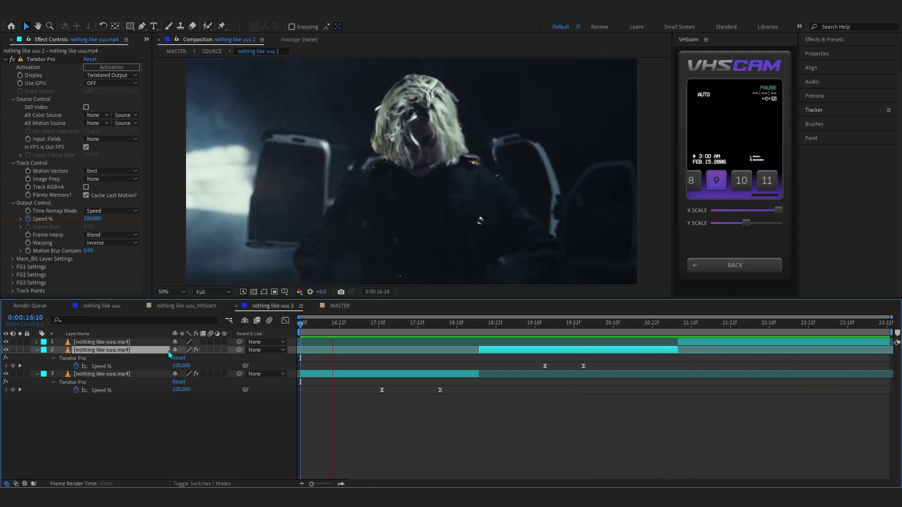
key("space")
left_click(340, 306)
left_click_drag(315, 336, 301, 354)
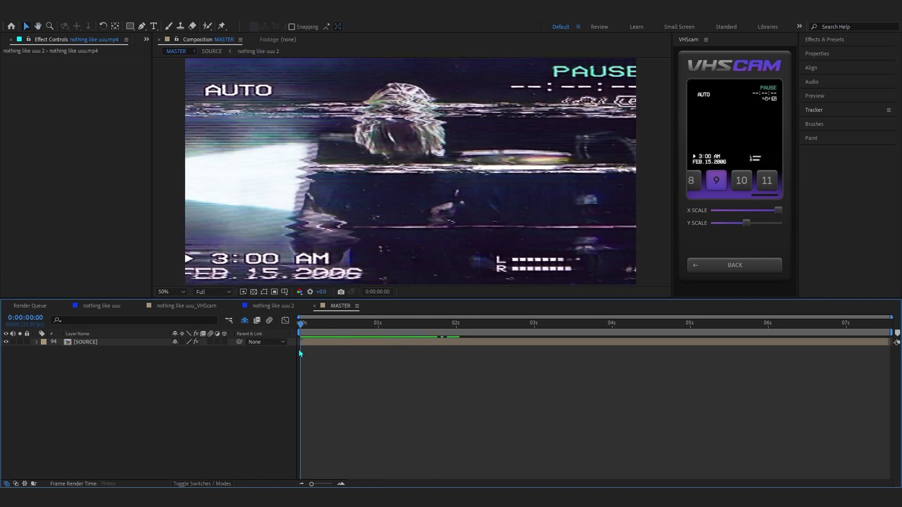
key("space")
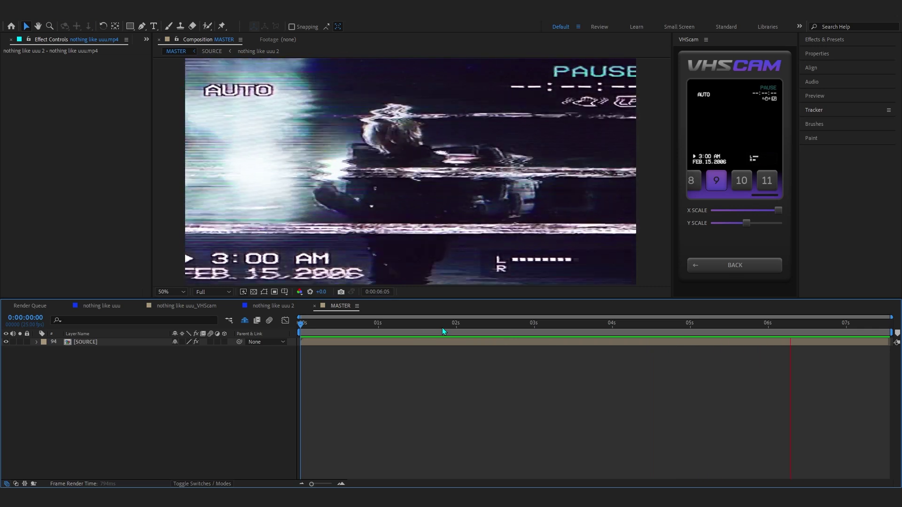
key("space")
- Leave the VHScam overlay settings and add the nothing like uuu 2_VHScam composition to the Render Queue
left_click(718, 266)
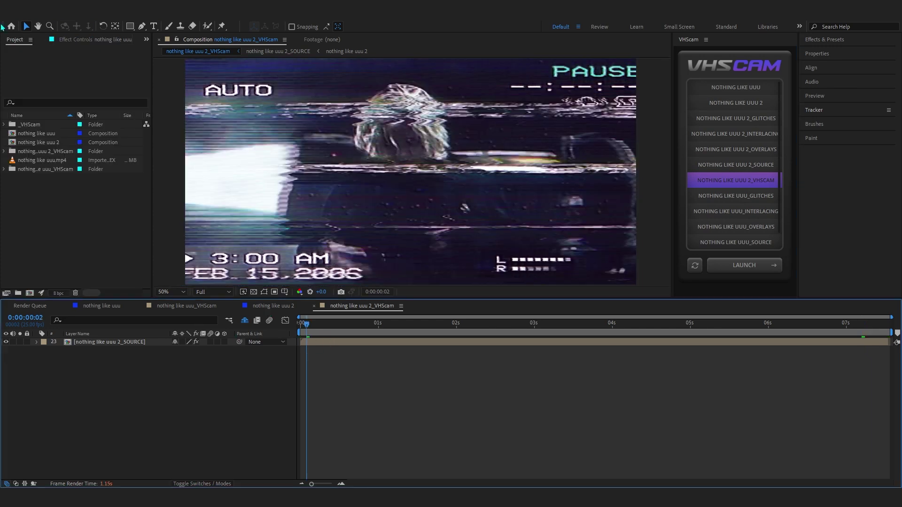
left_click(6, 21)
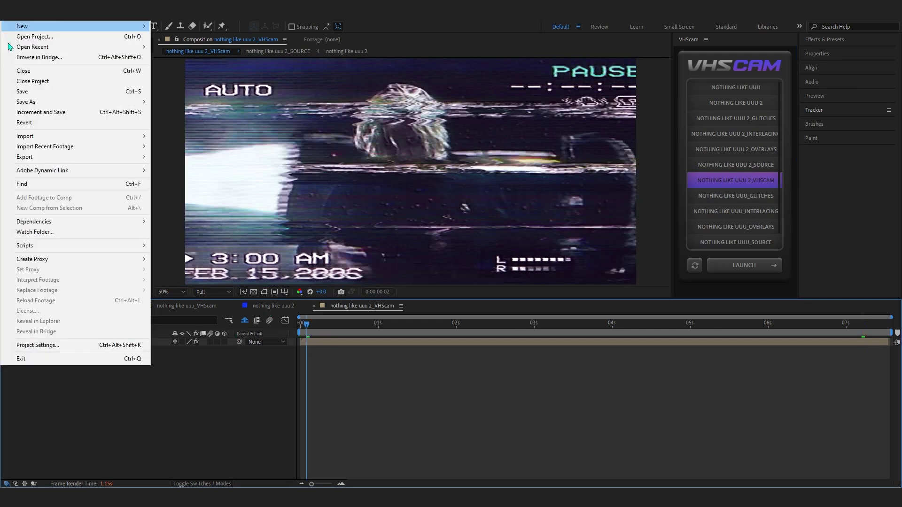
mouse_move(31, 159)
left_click(157, 167)
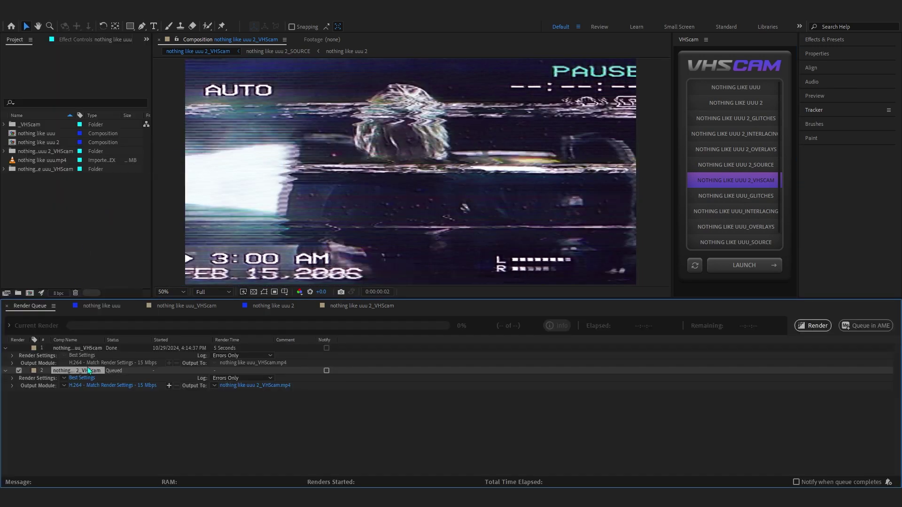
- Name the output movie Reverse in the VHS CAM folder and render it
left_click(256, 373)
type("Reverse")
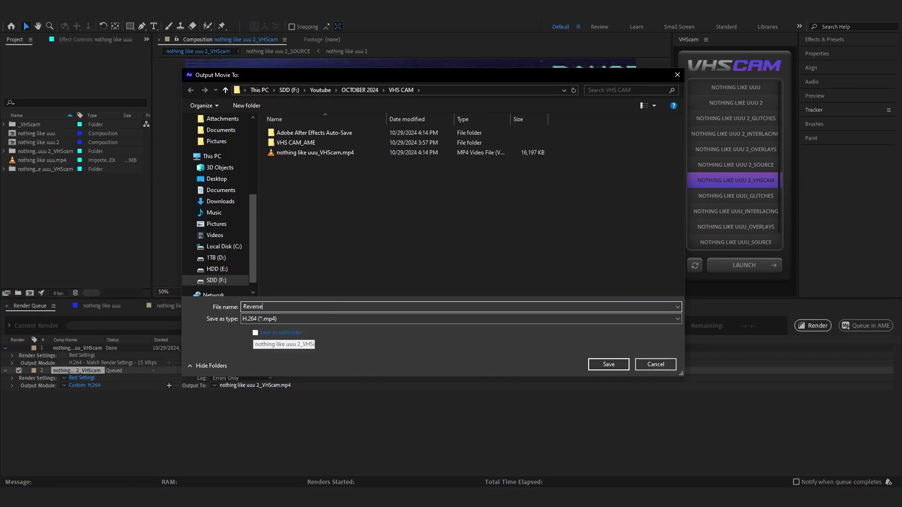
key("Return")
left_click(817, 326)
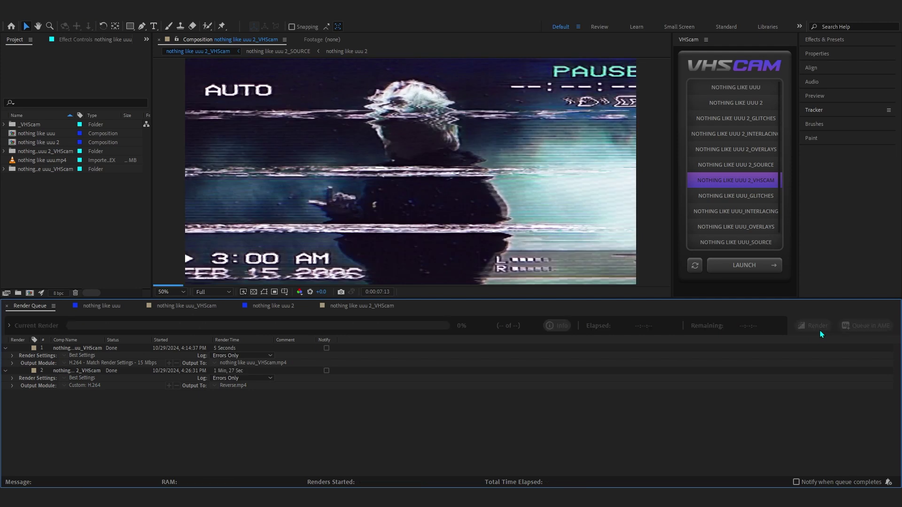
- Import nothing like uuu_VHScam.mp4 and Reverse.mp4 from the VHS CAM folder into the project
left_click(484, 488)
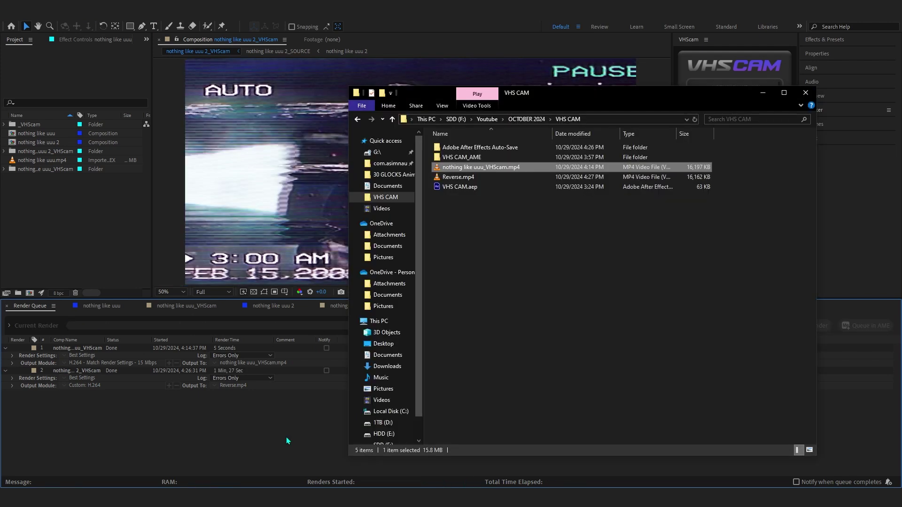
left_click(809, 450)
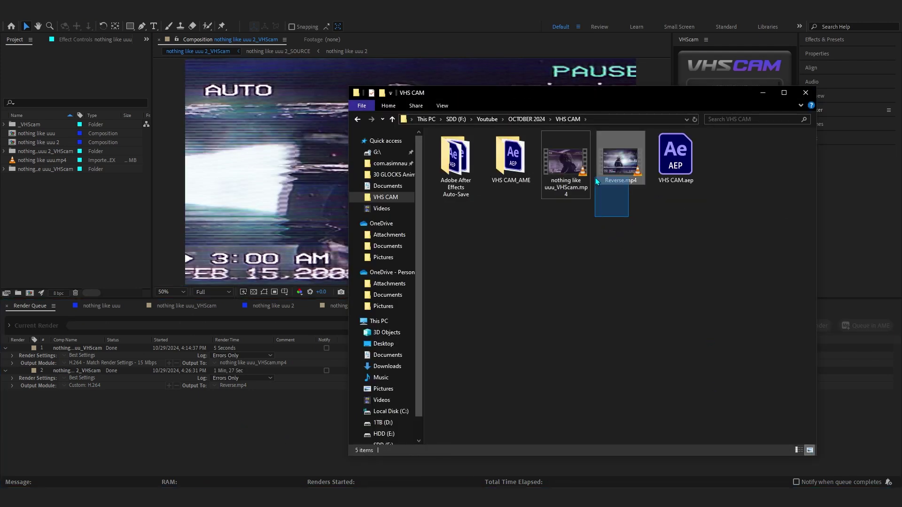
left_click_drag(638, 262, 62, 219)
- Create a new composition from nothing like uuu_VHScam.mp4 and preview it
left_click(26, 179)
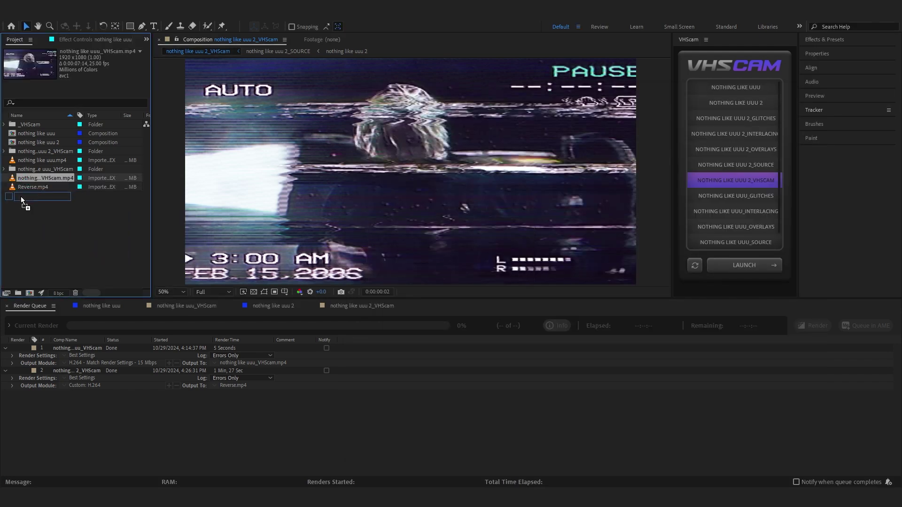
left_click_drag(29, 295, 29, 294)
key("space")
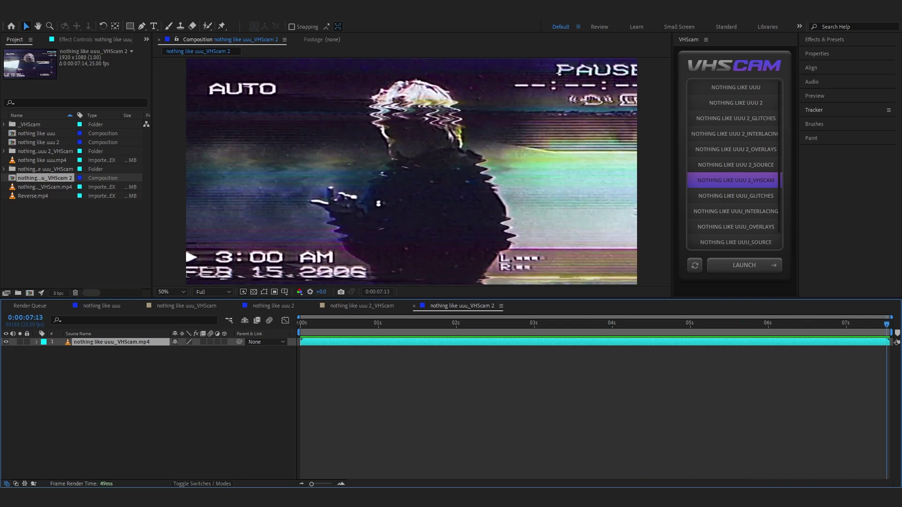
key("space")
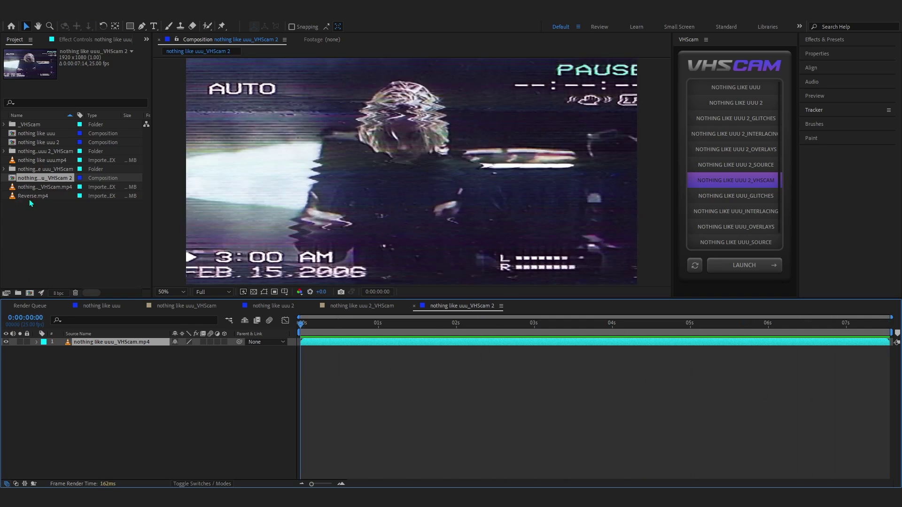
- Add Reverse.mp4 above the nothing like uuu_VHScam.mp4 layer in the composition and preview it
left_click_drag(31, 197, 77, 307)
left_click_drag(89, 338, 90, 339)
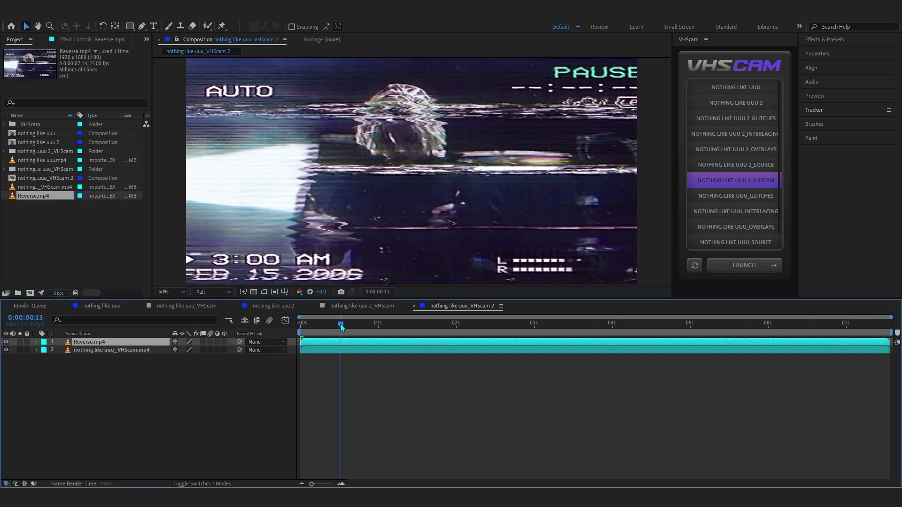
key("space")
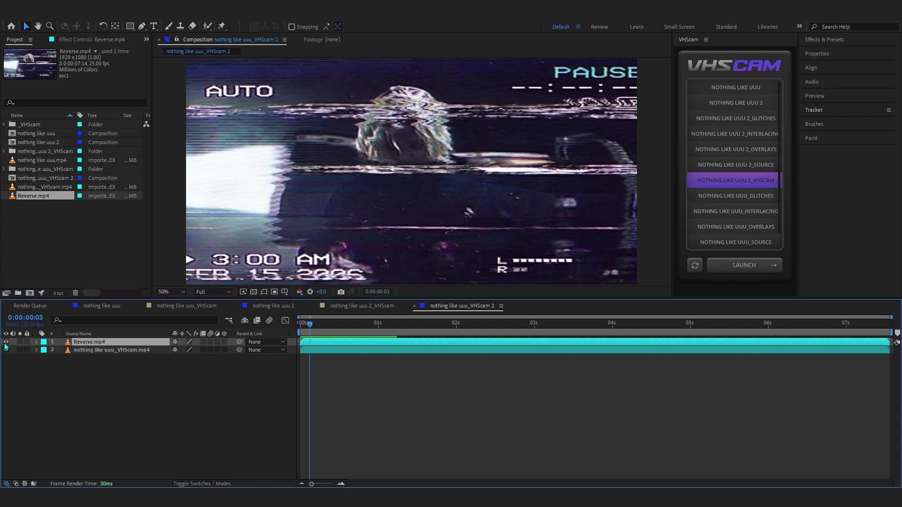
- Toggle the visibility of Reverse.mp4 during playback to compare it with the nothing like uuu_VHScam.mp4 layer beneath
left_click(5, 342)
left_click(5, 342)
left_click(5, 343)
left_click(5, 343)
left_click(5, 343)
left_click(5, 343)
key("space")
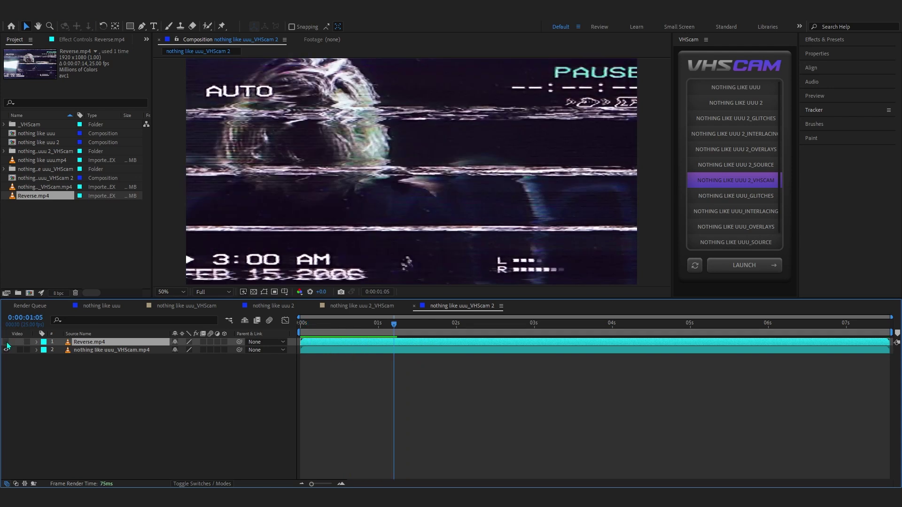
left_click(6, 342)
left_click(6, 342)
- Trim the Reverse.mp4 layer to run from 0:00:01:07 to about 0:00:02:10 and preview the cut
left_click_drag(372, 337, 484, 351)
key("alt+]")
left_click_drag(392, 326, 400, 371)
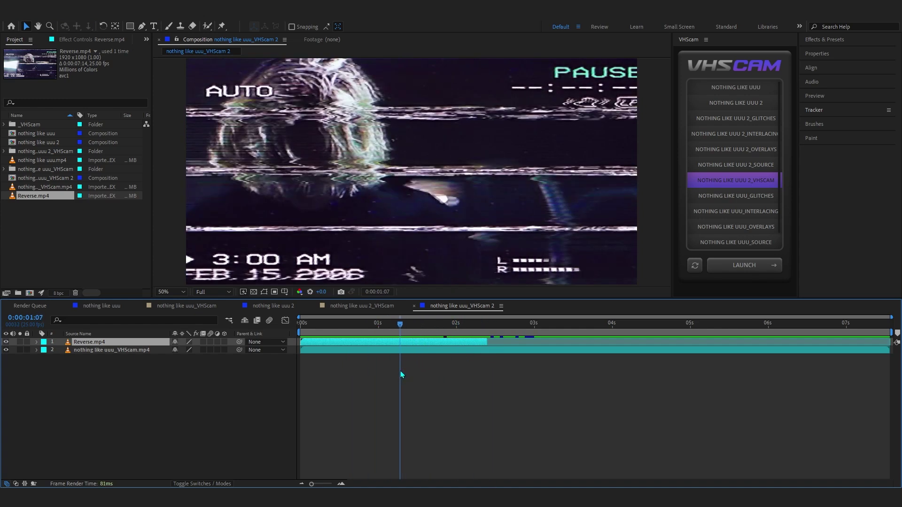
key("alt+[")
key("space")
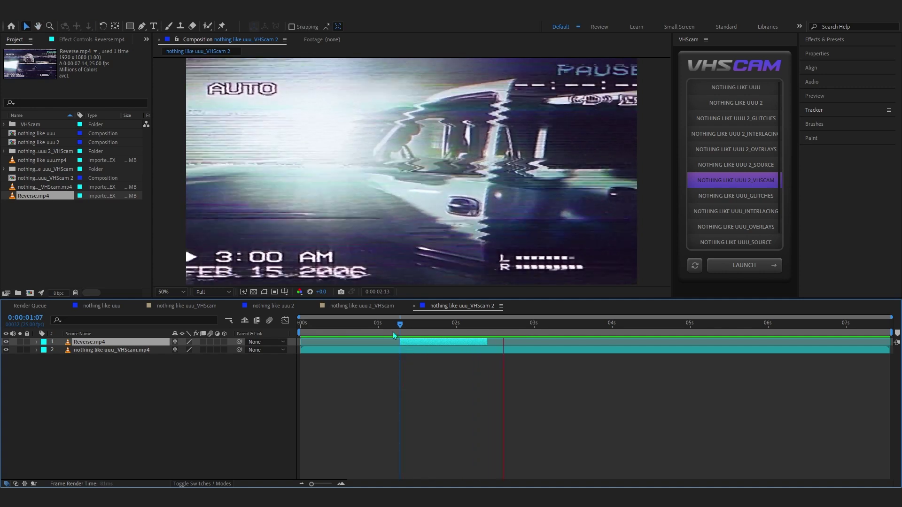
left_click(395, 324)
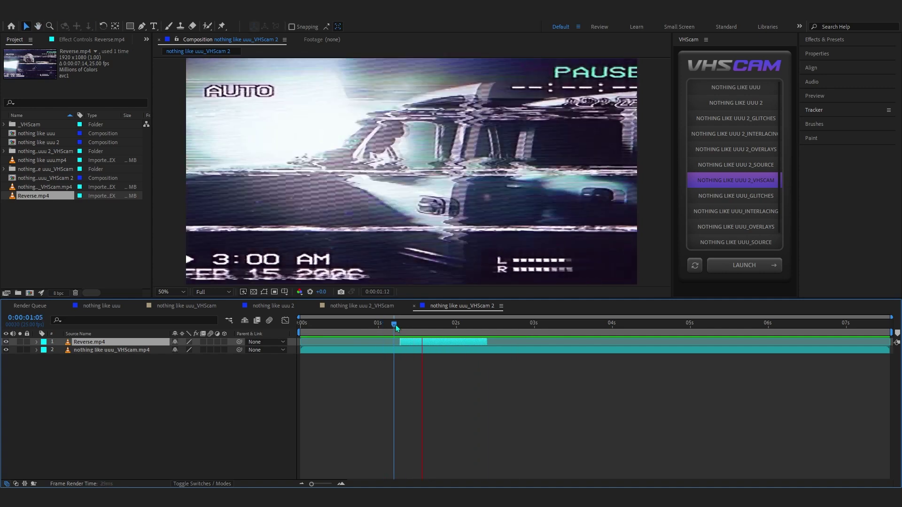
- Duplicate Reverse.mp4, trim the copy to run from about 0:00:03:07 to 0:00:04:23, and preview it
left_click(594, 325)
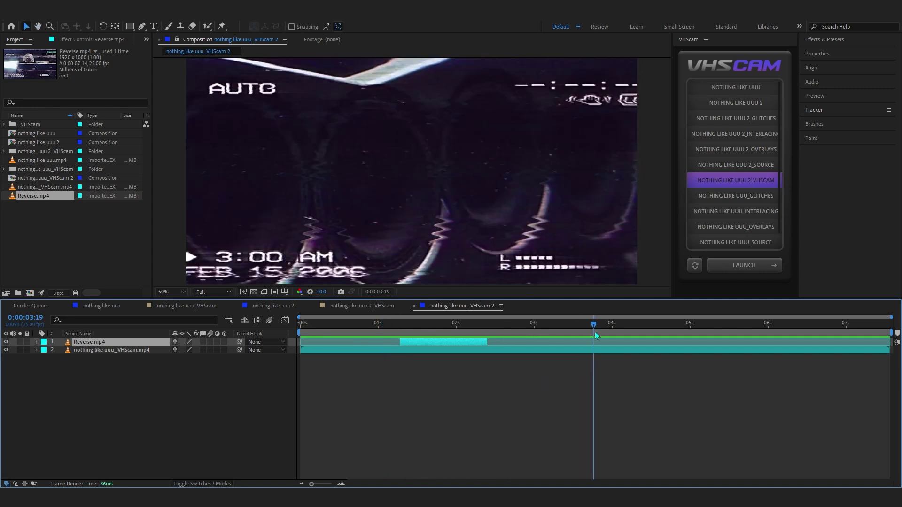
left_click_drag(595, 331, 575, 335)
key("ctrl+d")
left_click_drag(486, 343, 840, 365)
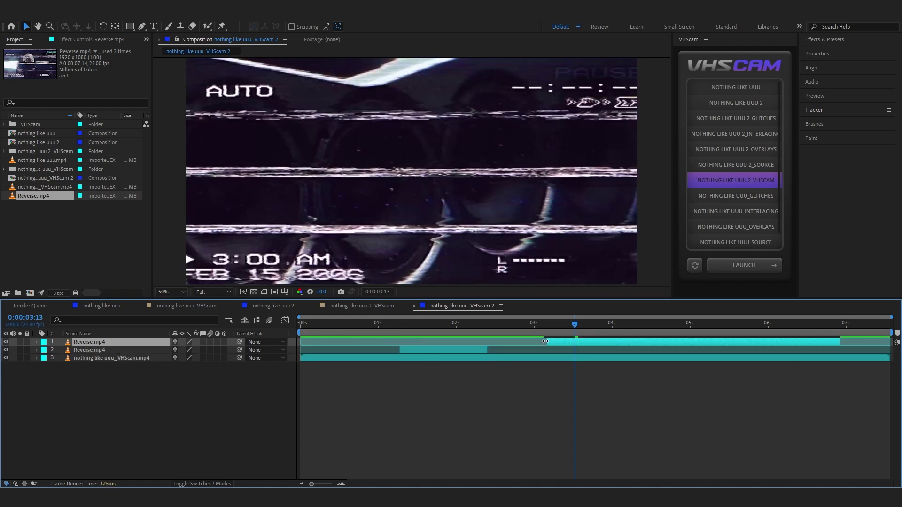
left_click_drag(562, 337, 686, 337)
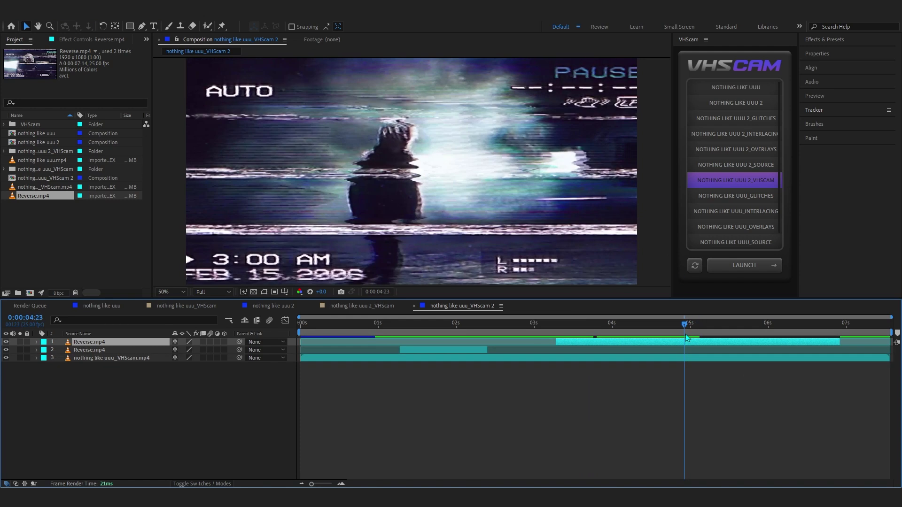
key("space")
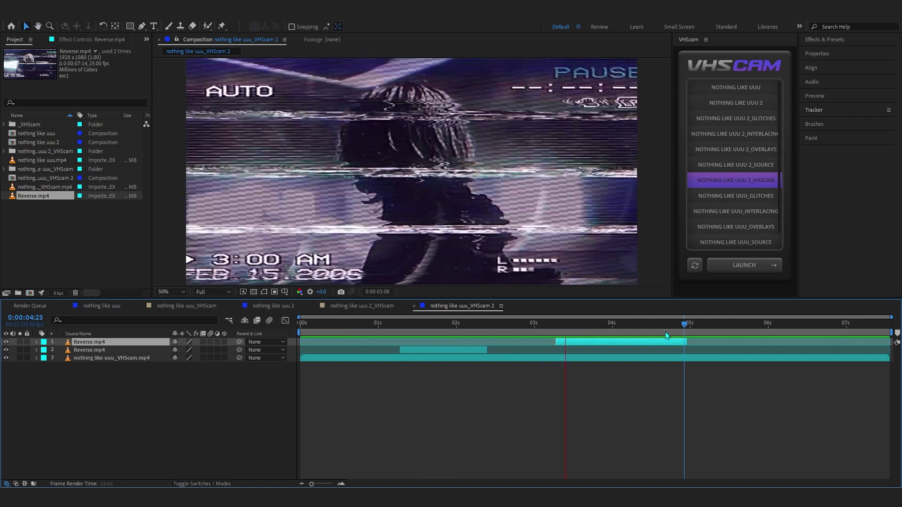
left_click_drag(578, 328, 606, 431)
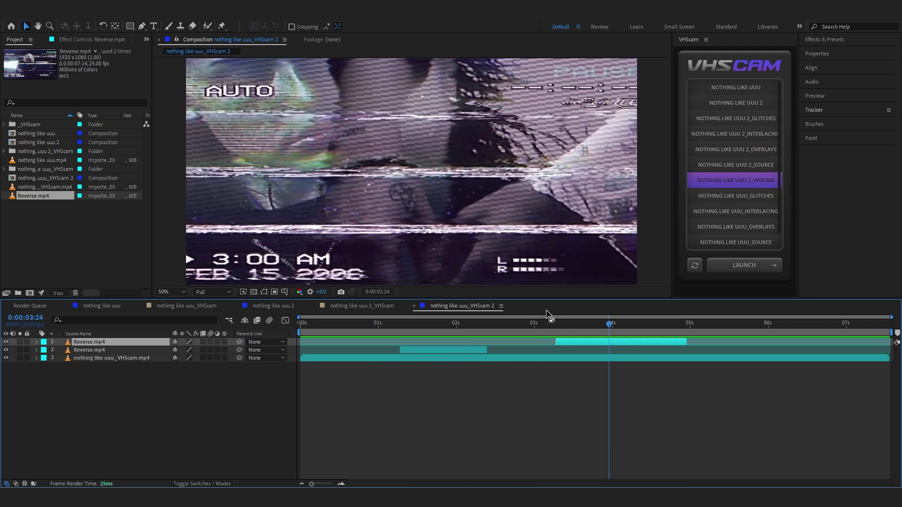
- Apply S_Flicker with an Amplitude of 1.64 to both Reverse.mp4 layers and preview the flicker
key("ctrl+space")
type("flic")
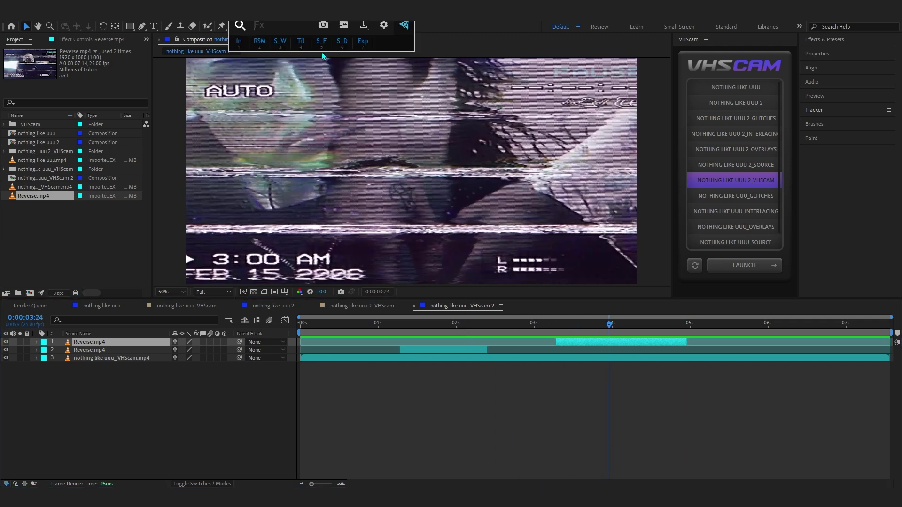
type("ke")
key("Return")
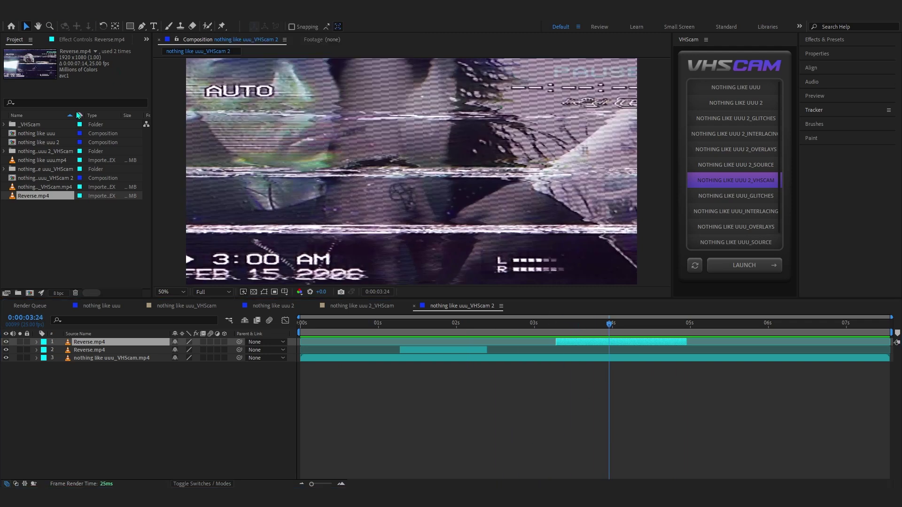
left_click(93, 41)
left_click_drag(92, 83, 160, 84)
left_click_drag(625, 325, 565, 369)
key("space")
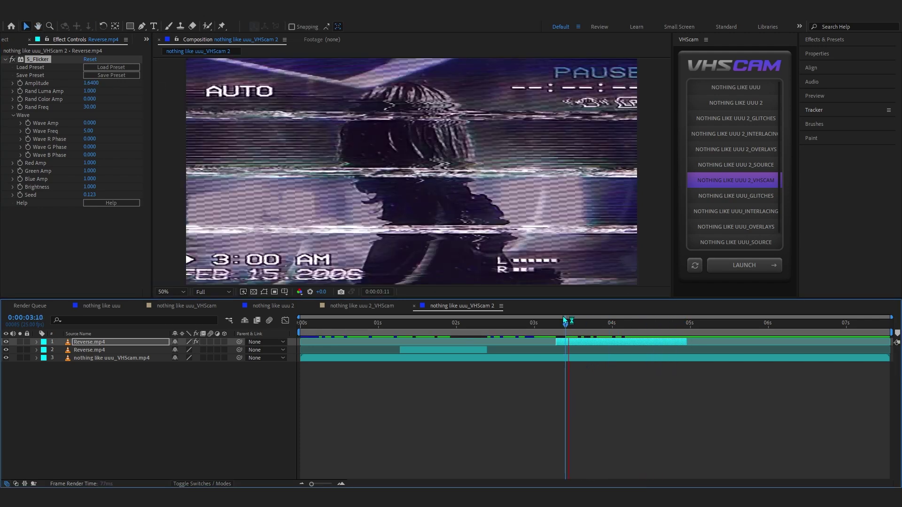
left_click_drag(551, 321, 547, 324)
- Add an adjustment layer above the first Reverse.mp4 clip and trim it to about one frame at 0:00:01:06
right_click(442, 303)
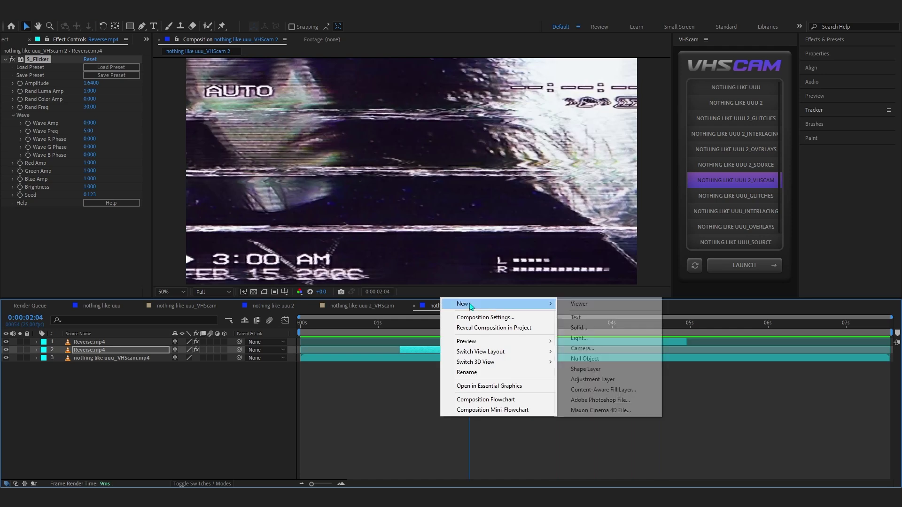
left_click(593, 380)
left_click_drag(413, 329, 397, 327)
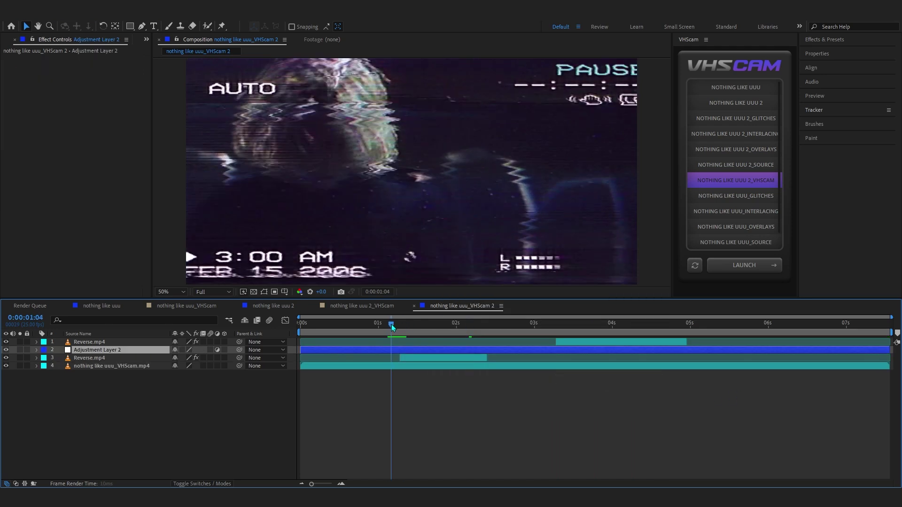
- Apply the Exposure effect to the adjustment layer with Exposure set to 5.74, and scrub through the flash
key("ctrl+space")
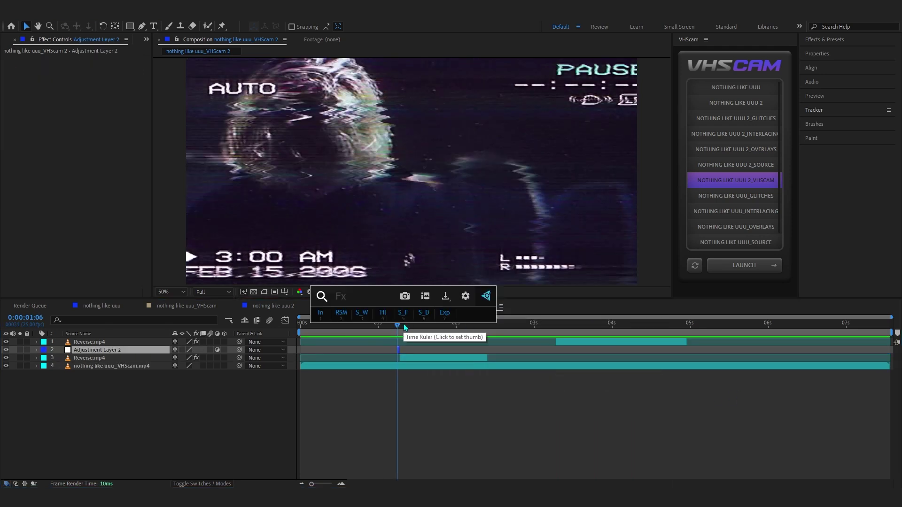
type("ex")
left_click(292, 100)
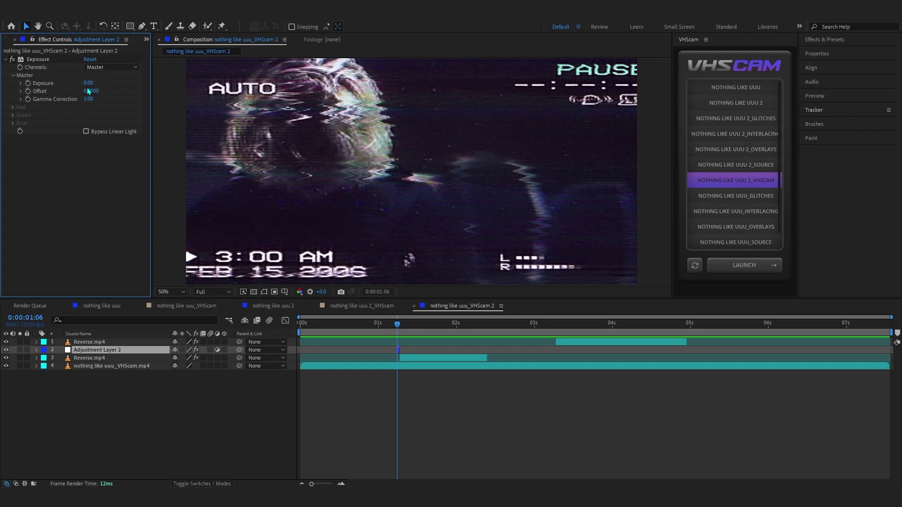
left_click_drag(89, 83, 420, 261)
left_click_drag(411, 332, 450, 352)
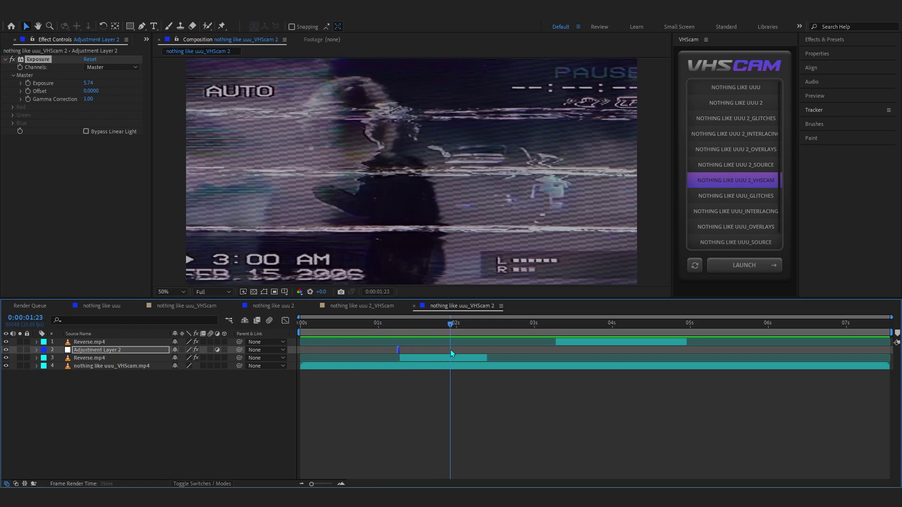
- Duplicate the exposure adjustment layer and place the copy at the end of the first Reverse.mp4 clip, about 0:00:02:10
scroll(436, 364, "up", 4)
scroll(434, 364, "down", 2)
left_click(355, 350)
key("ctrl+d")
left_click_drag(520, 329, 665, 330)
key("bracketleft")
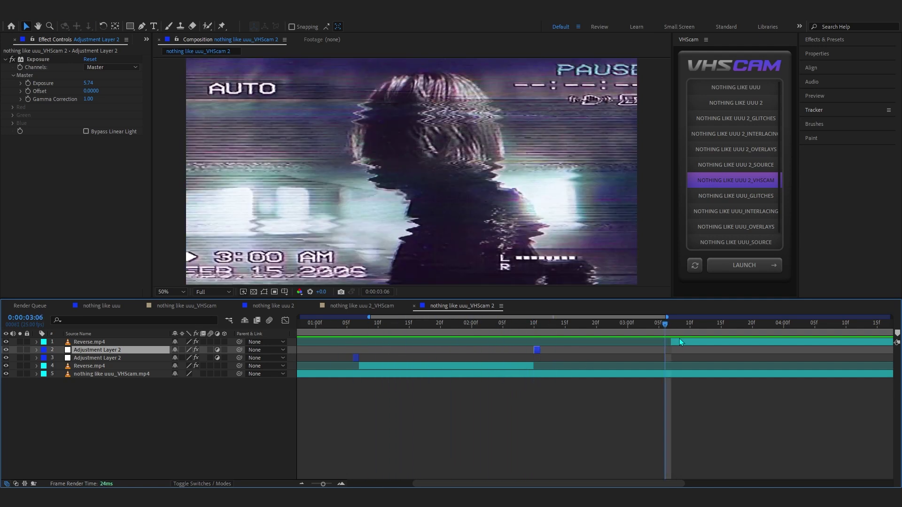
- Place copies of the exposure adjustment layer at the start and end of the second Reverse.mp4 clip and preview the composition
left_click(679, 341)
key("ctrl+v")
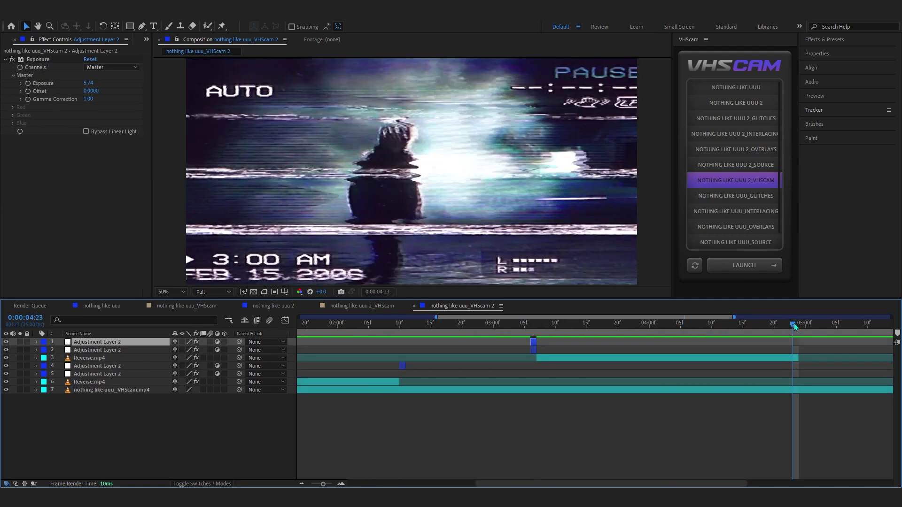
left_click_drag(794, 324, 561, 338)
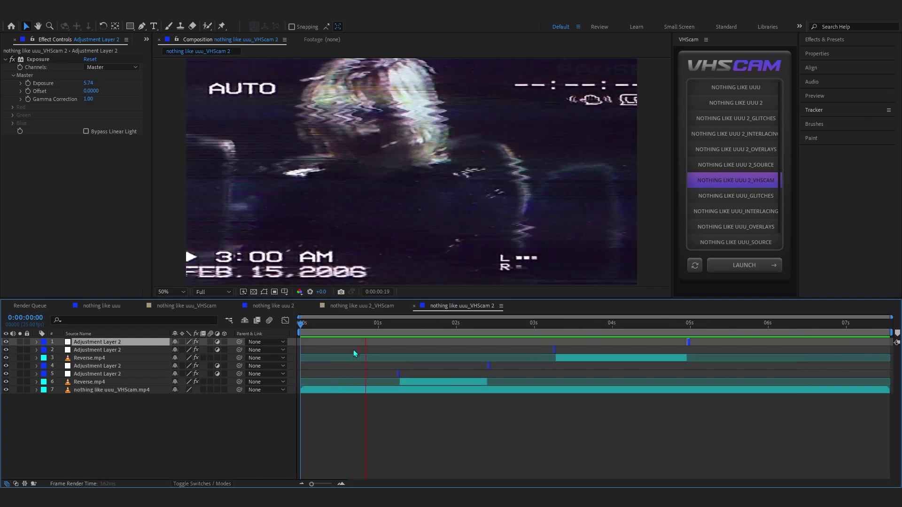